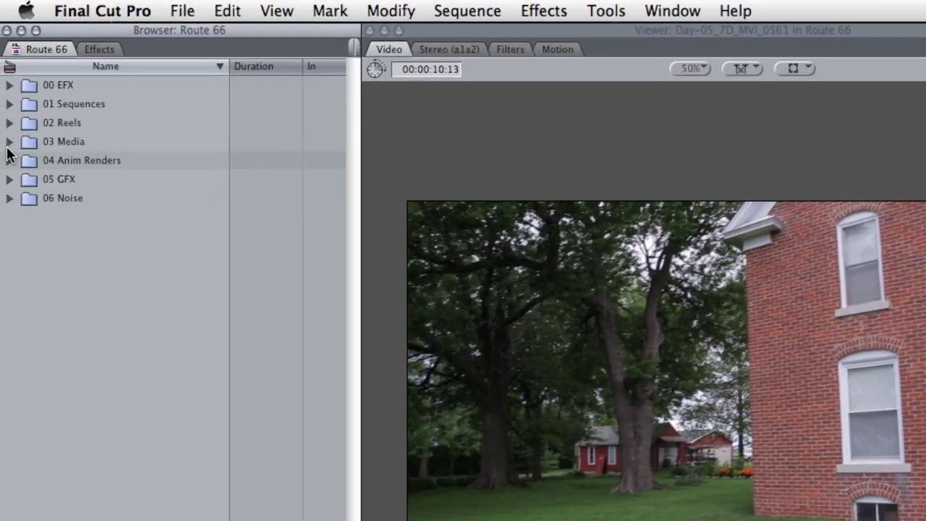
- Expand the 03 Media folder in the Browser to list the Sample Media clips and AIF track
click(3, 70)
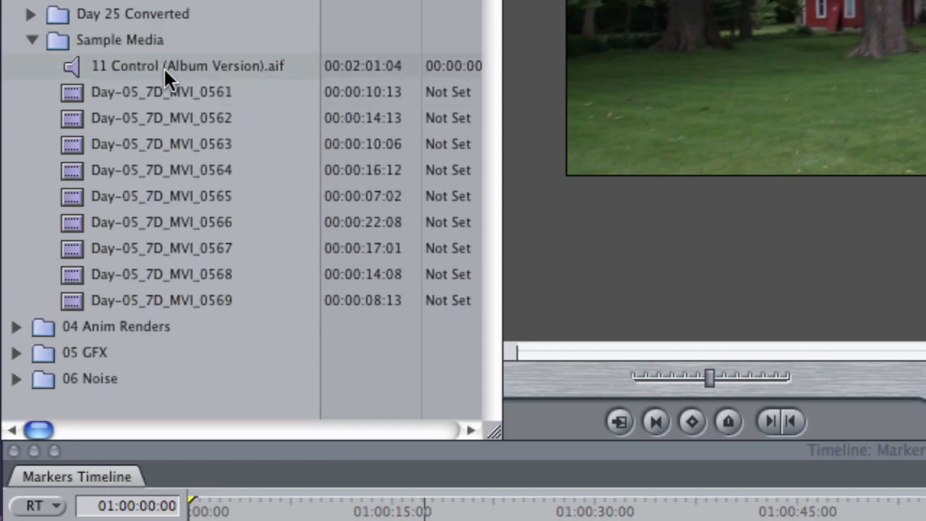
- Load clip Day-05_7D_MVI_0567 in the Viewer and add Marker 4 partway through it
double_click(77, 249)
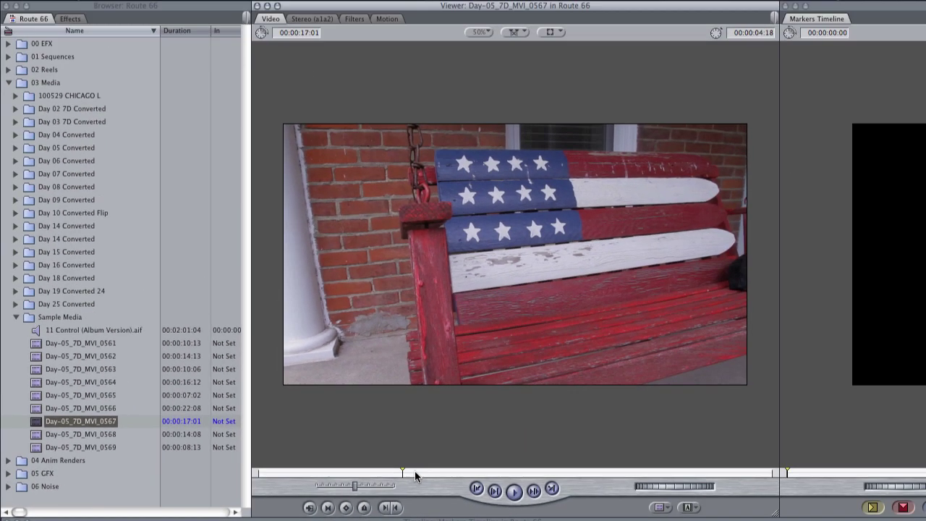
drag(414, 470, 444, 475)
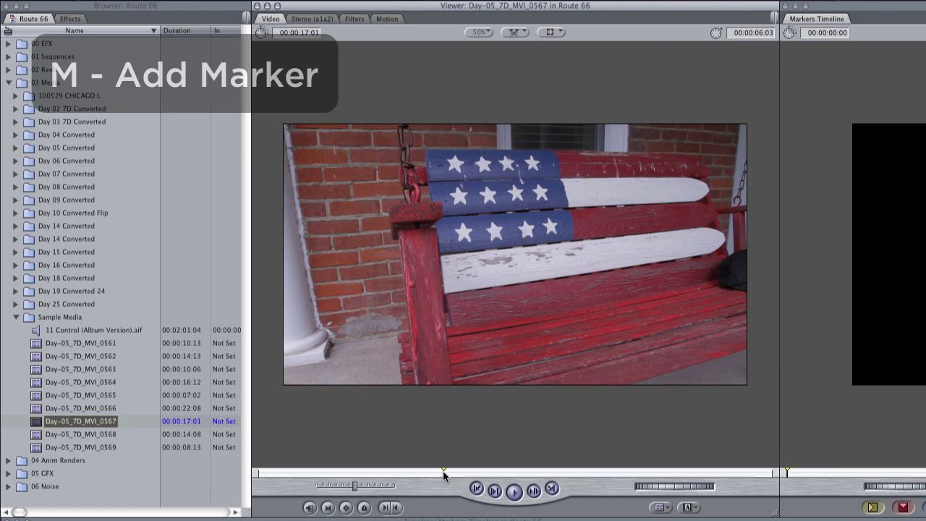
key(m)
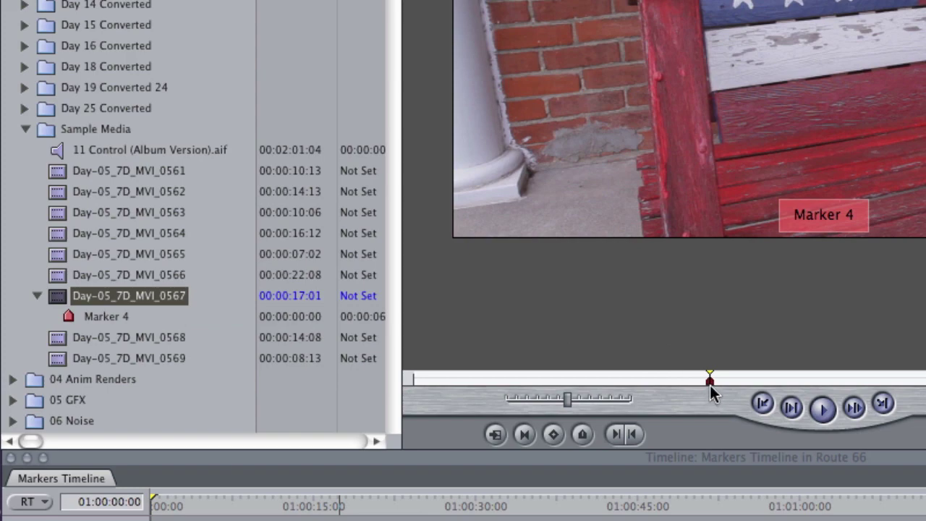
- Name the clip's new marker 'Bench'
key(m)
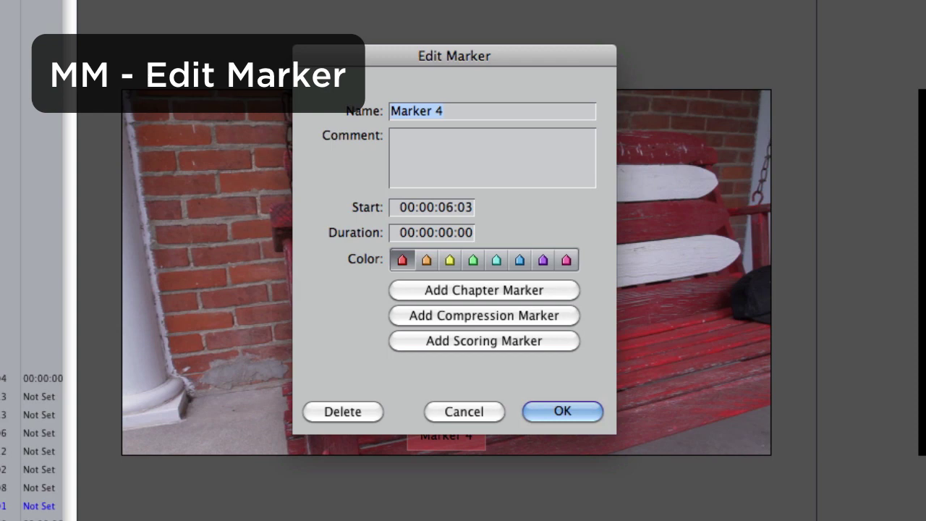
text(Bench)
key(Return)
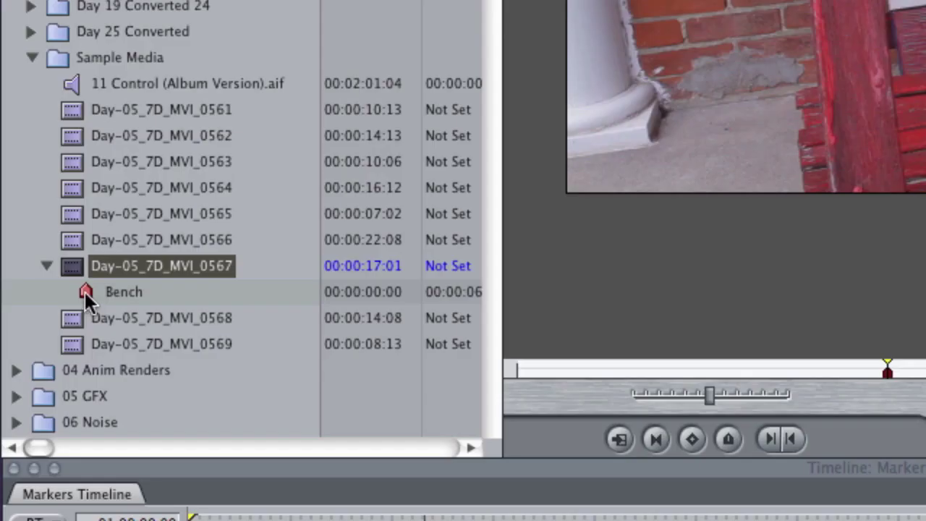
- Collapse and re-expand the clip's marker list to check the Bench marker
click(45, 265)
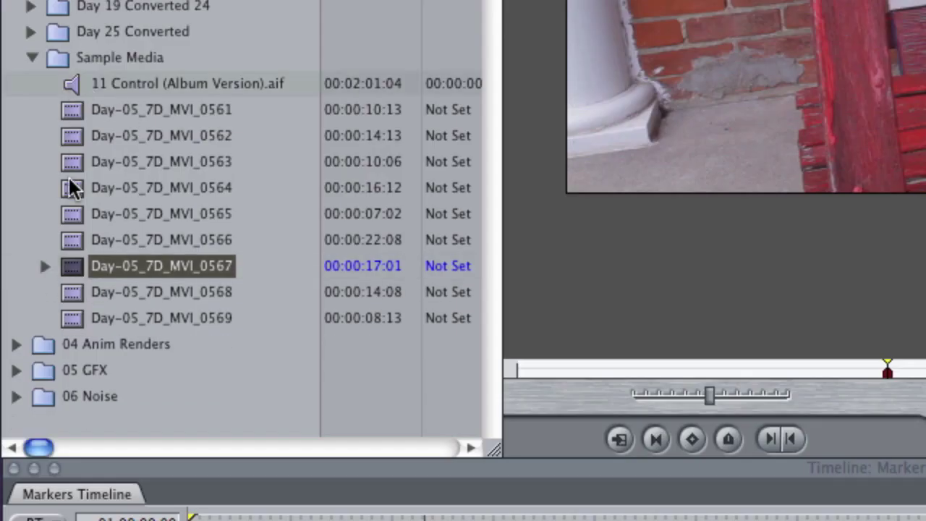
click(45, 267)
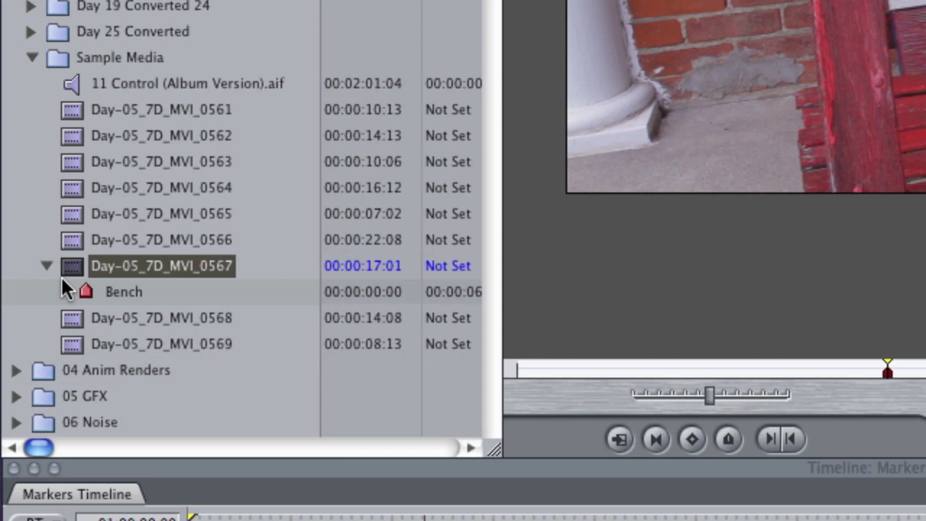
click(105, 267)
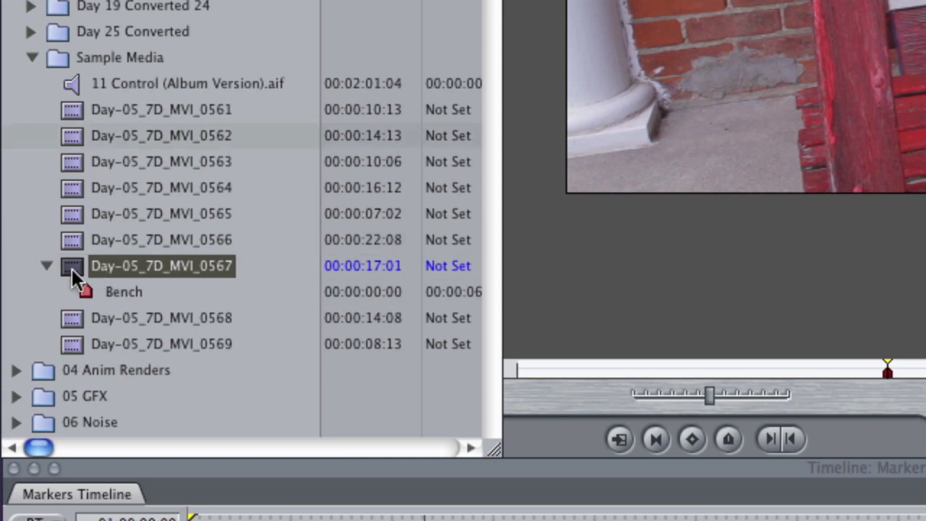
click(46, 266)
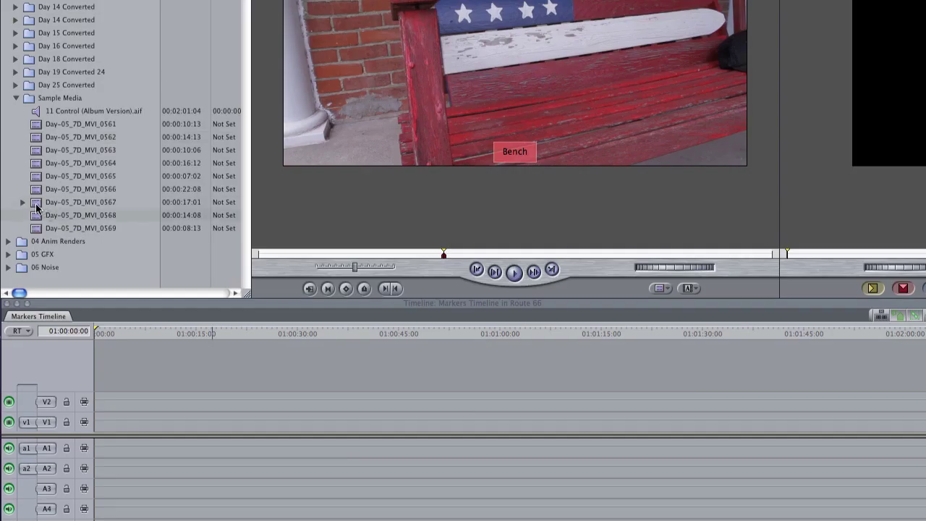
- Place clip Day-05_7D_MVI_0567 on the Markers Timeline tracks, undoing an extra second copy
drag(94, 265, 175, 305)
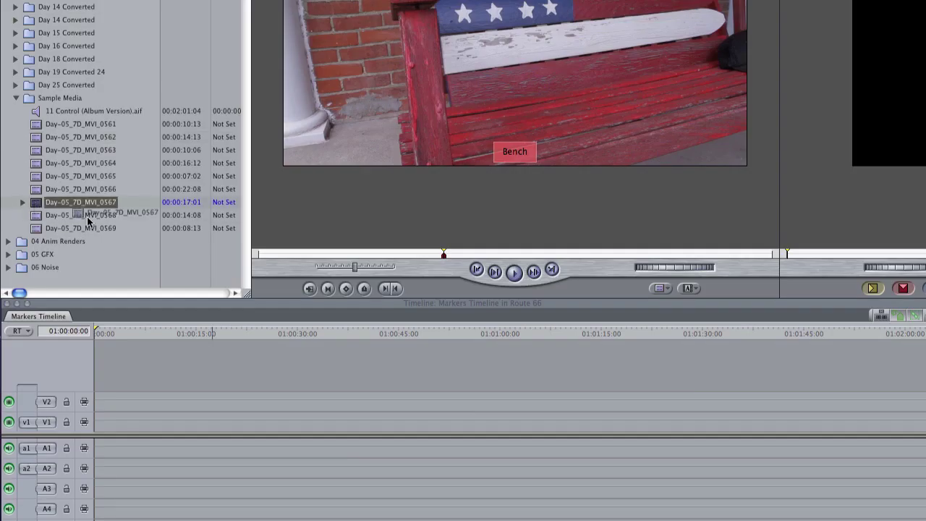
drag(87, 221, 344, 419)
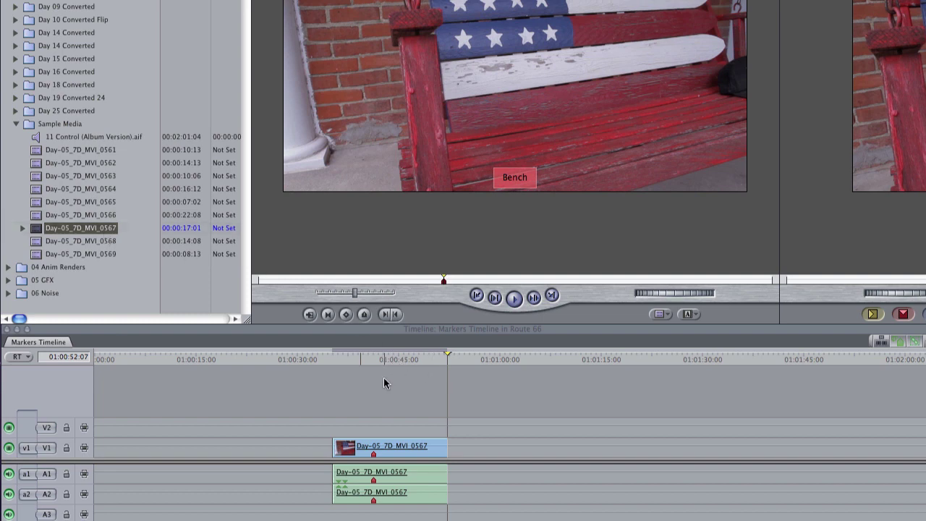
drag(44, 231, 601, 463)
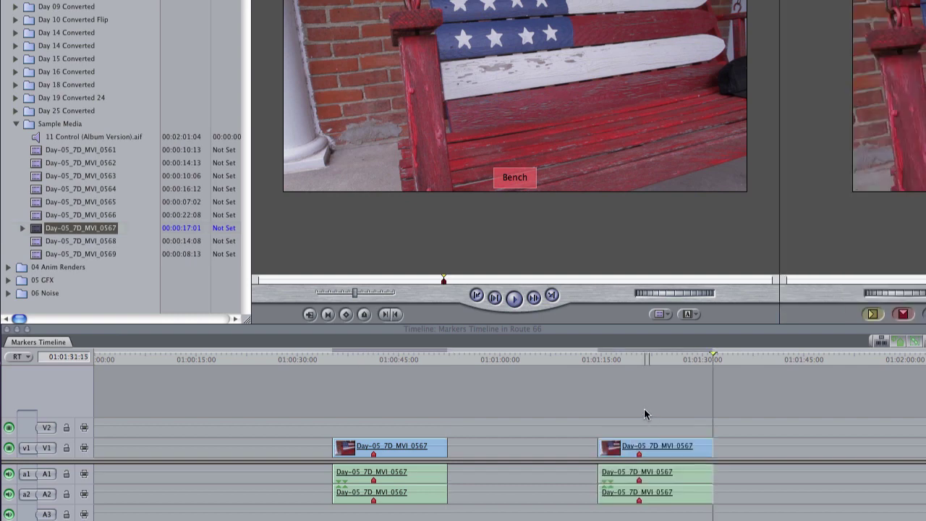
key(super+z)
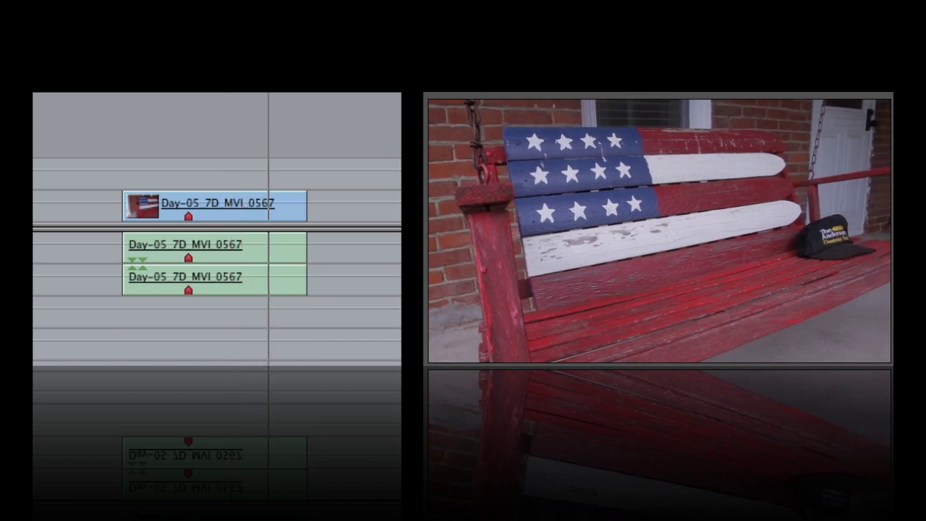
- Add a marker named 'Hat' to the clip in the timeline
click(266, 212)
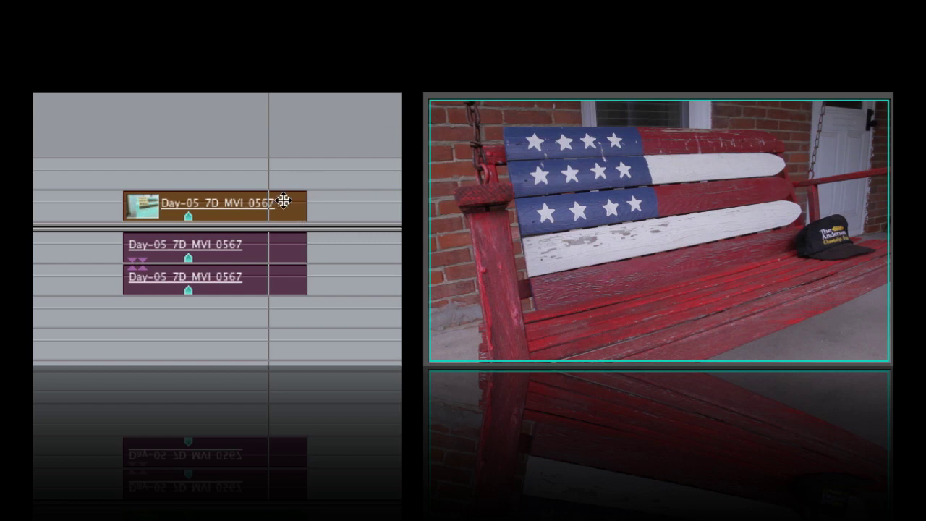
key(m)
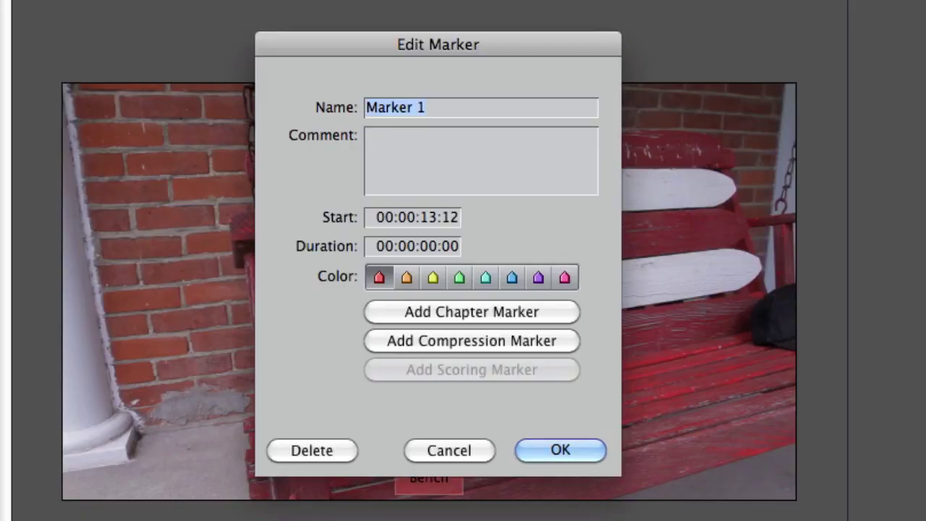
text(Hat)
key(Return)
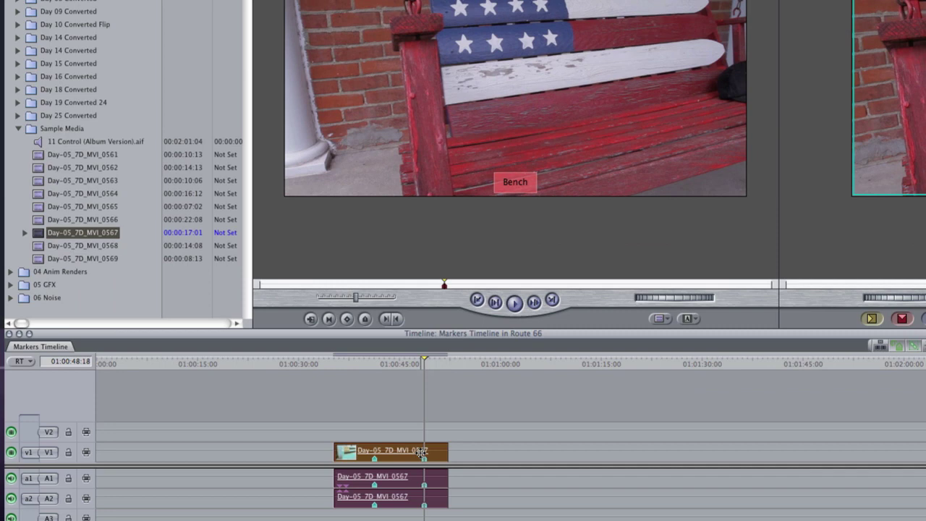
click(430, 411)
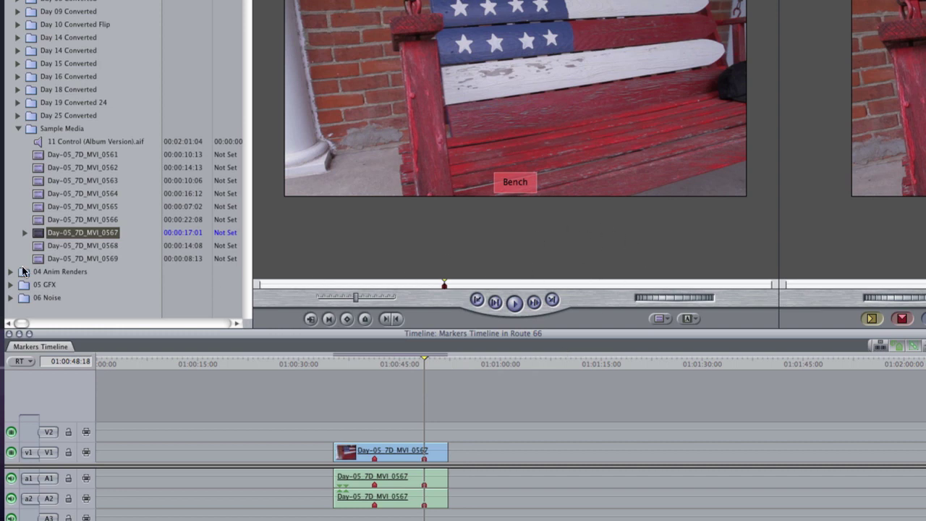
- Add a second copy of clip 0567, delete it, then remove the remaining timeline clip
click(24, 232)
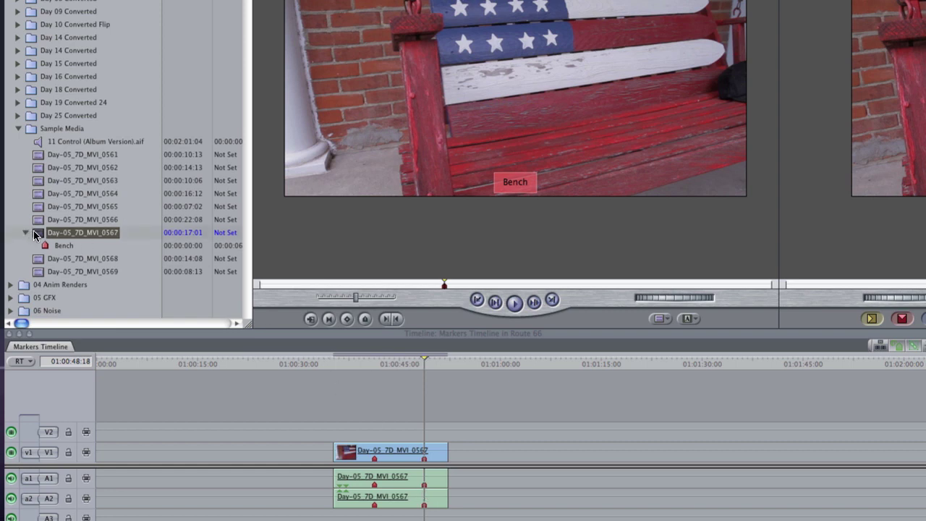
drag(33, 230, 642, 476)
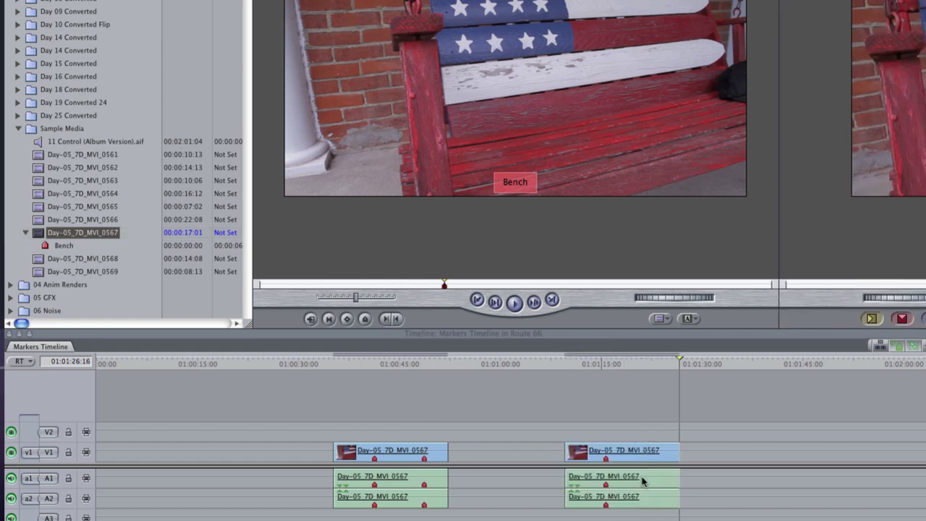
click(616, 447)
key(Delete)
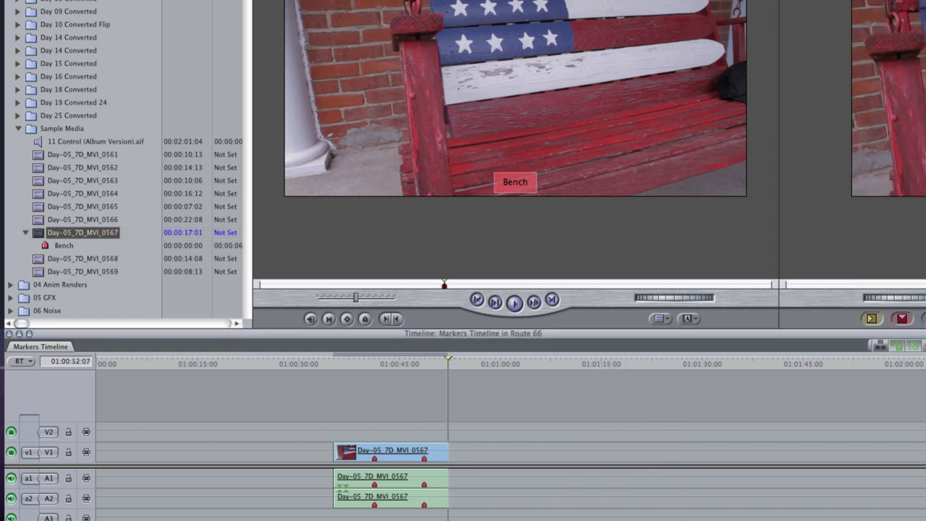
click(405, 453)
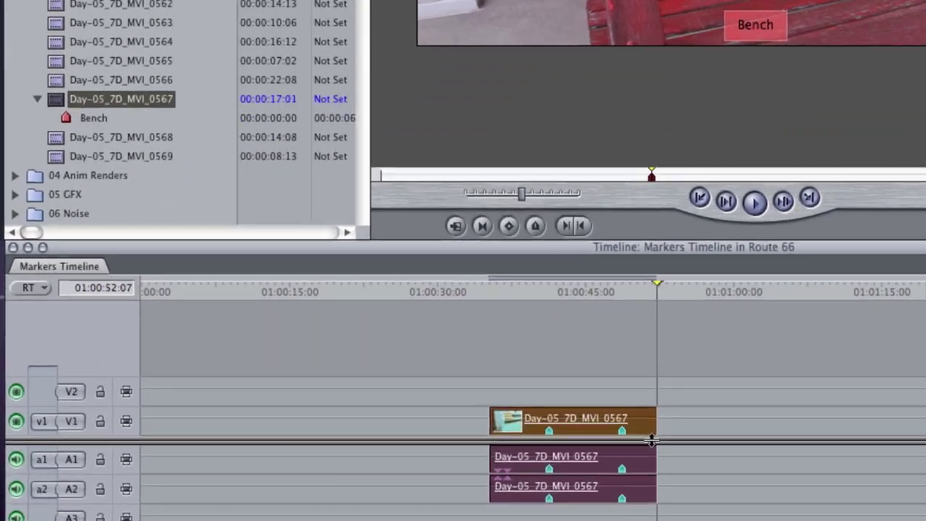
key(super+z)
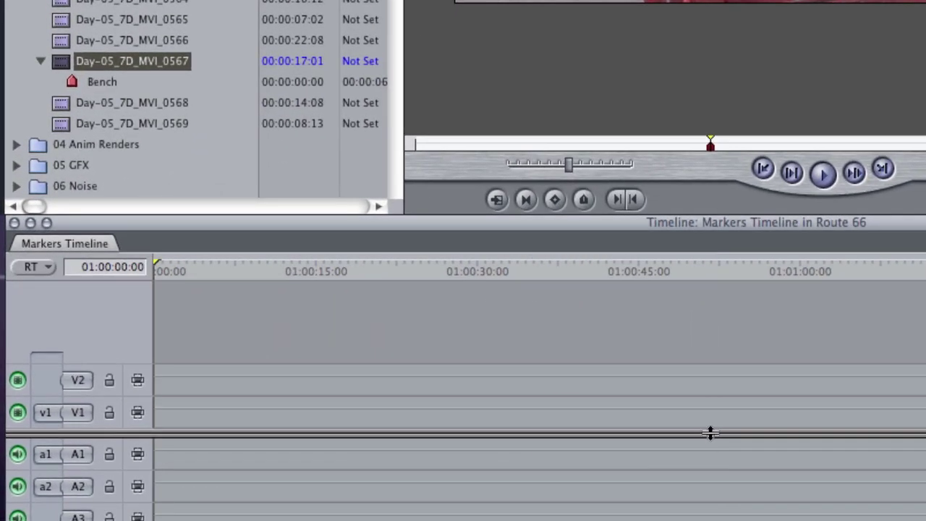
- Delete the Bench marker from clip Day-05_7D_MVI_0567
click(73, 82)
key(Delete)
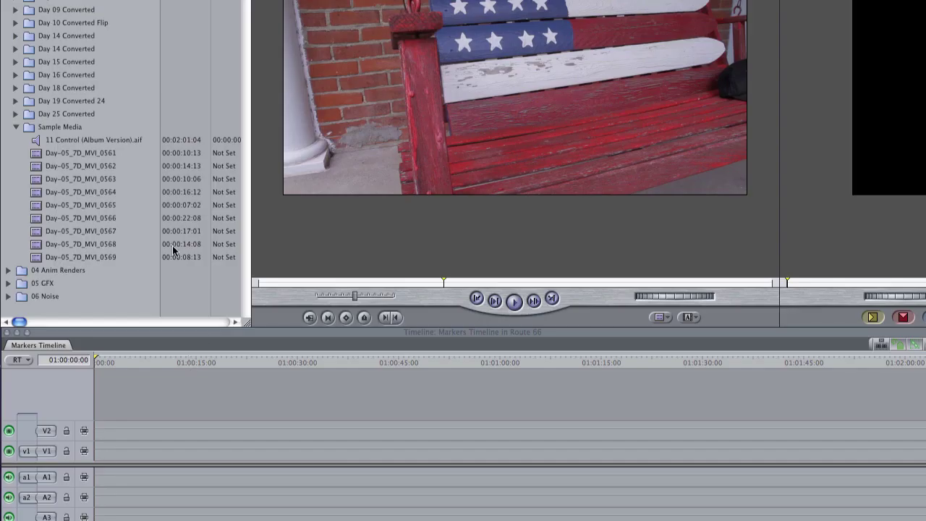
click(55, 0)
- Lay clips 0561 through 0569 at the timeline start, playhead back near 01:00:21:13
drag(33, 154, 64, 263)
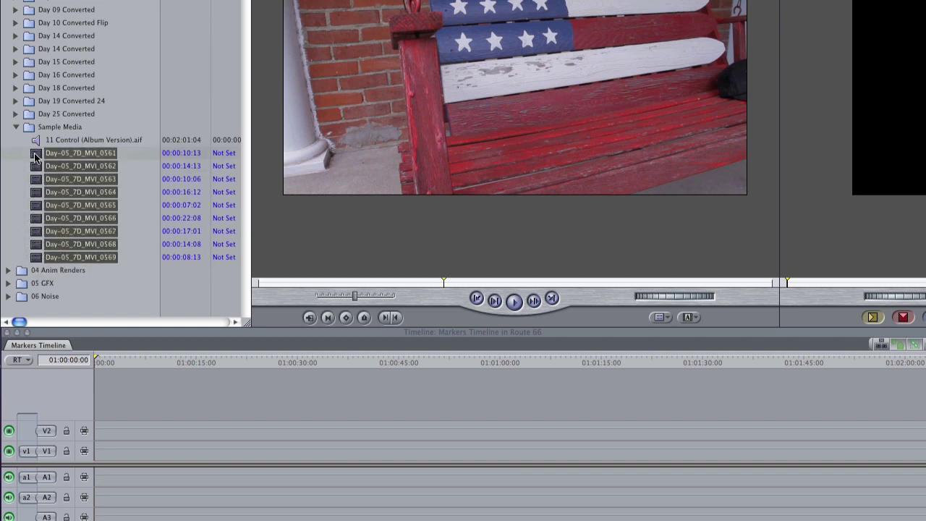
drag(34, 156, 99, 448)
drag(182, 414, 191, 398)
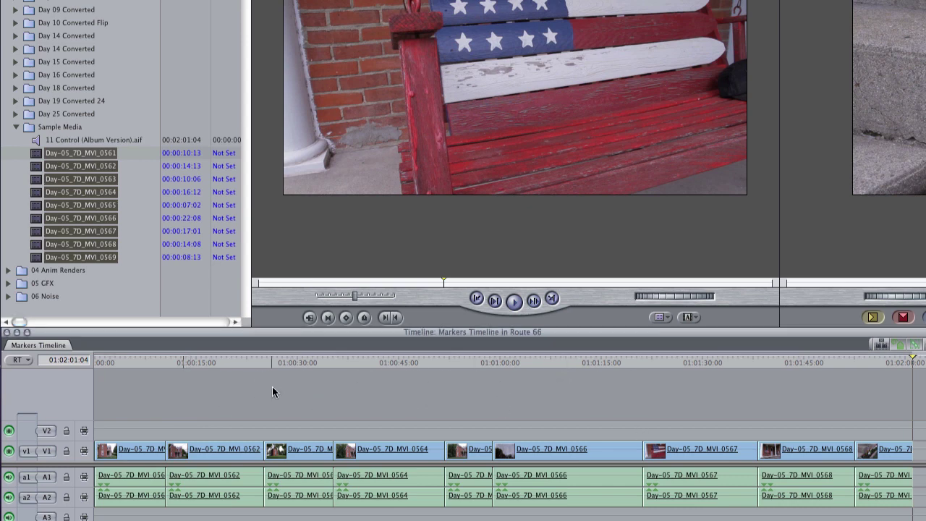
drag(261, 358, 395, 374)
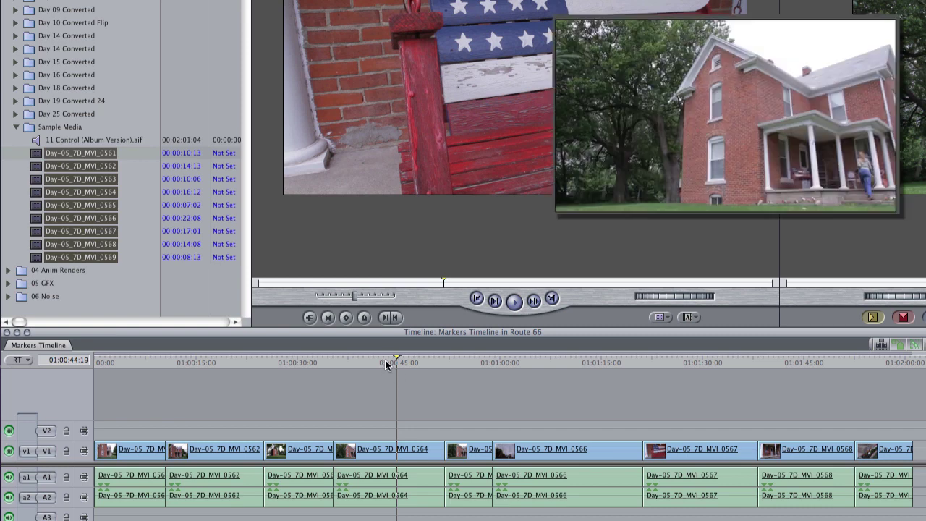
- Add a sequence marker at 01:00:44:03, then move the playhead back to 01:00:40:17
click(392, 360)
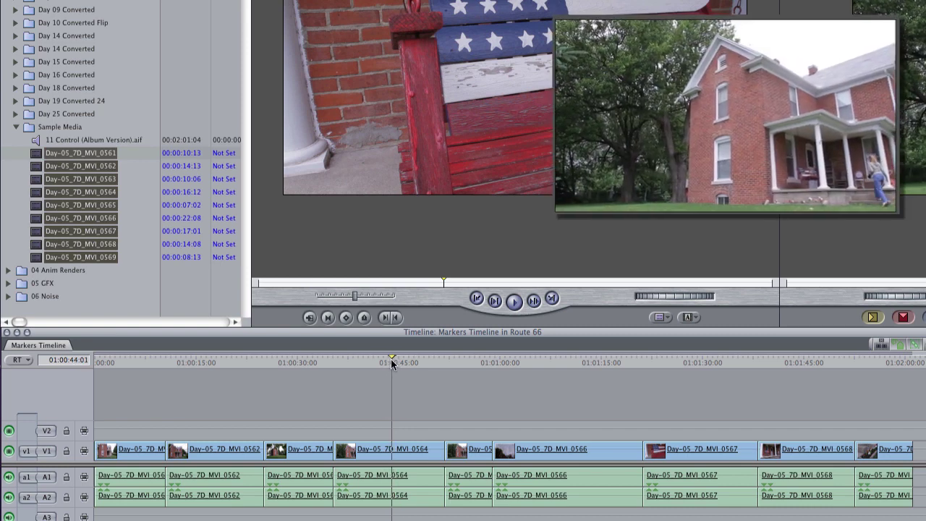
drag(391, 360, 393, 360)
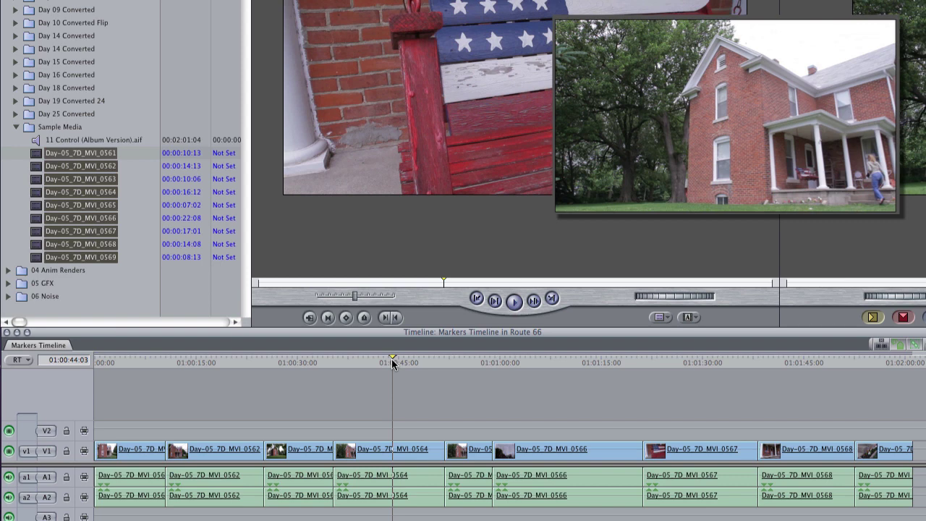
key(m)
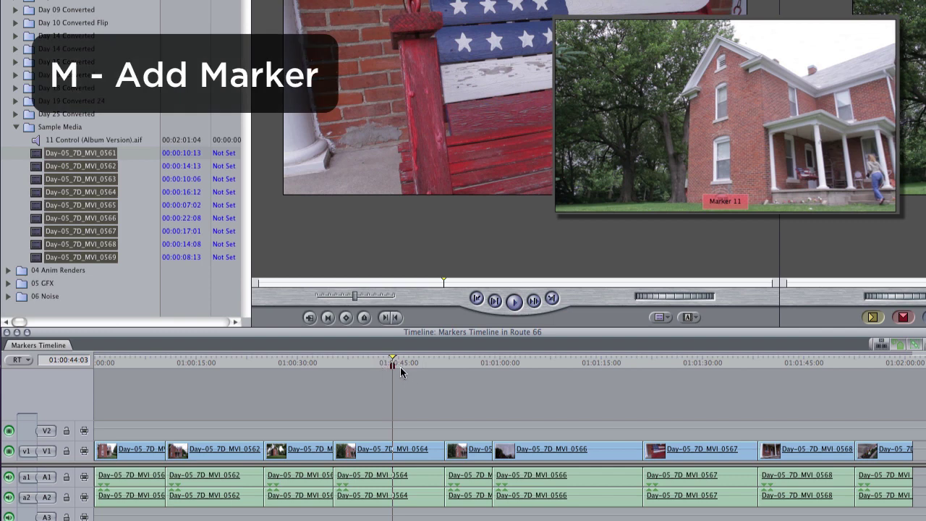
key(shift+Left)
key(shift+Left)
key(shift+Left)
click(368, 362)
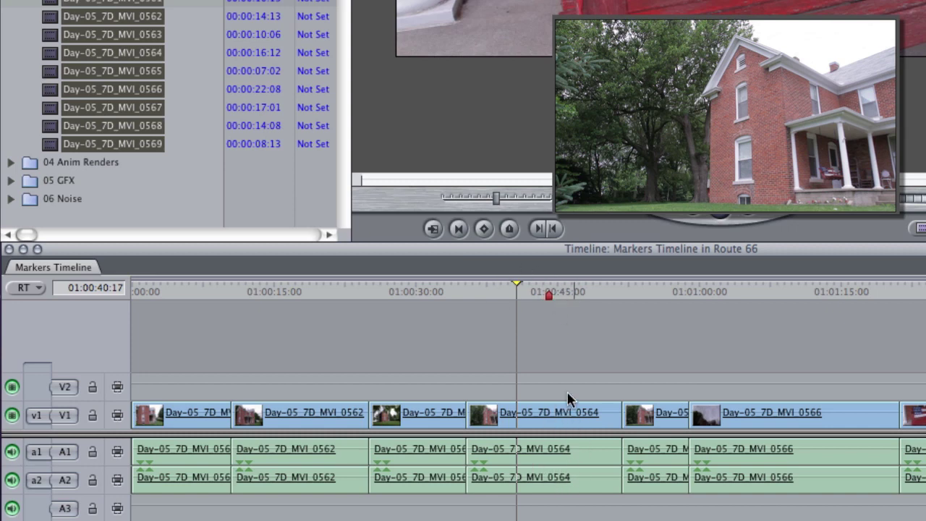
- Ripple delete clips 0562 and 0563, then undo to restore them
mouse_move(534, 292)
mouse_down()
mouse_move(550, 300)
mouse_move(526, 308)
mouse_up()
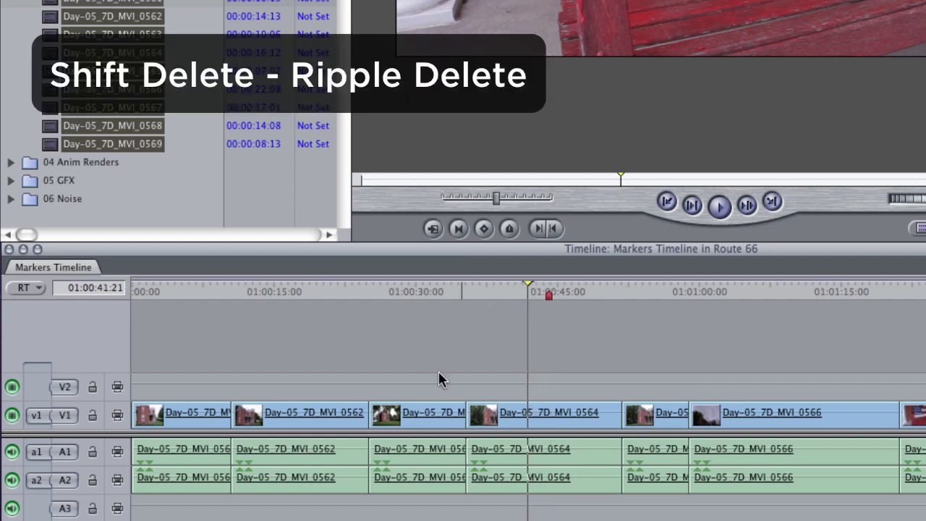
click(376, 410)
shift+click(313, 414)
key(shift+Delete)
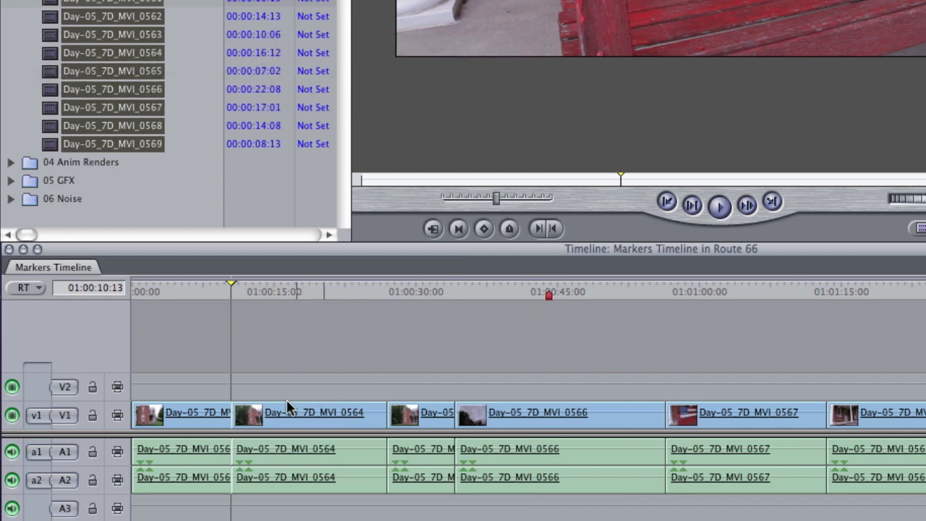
key(shift+m)
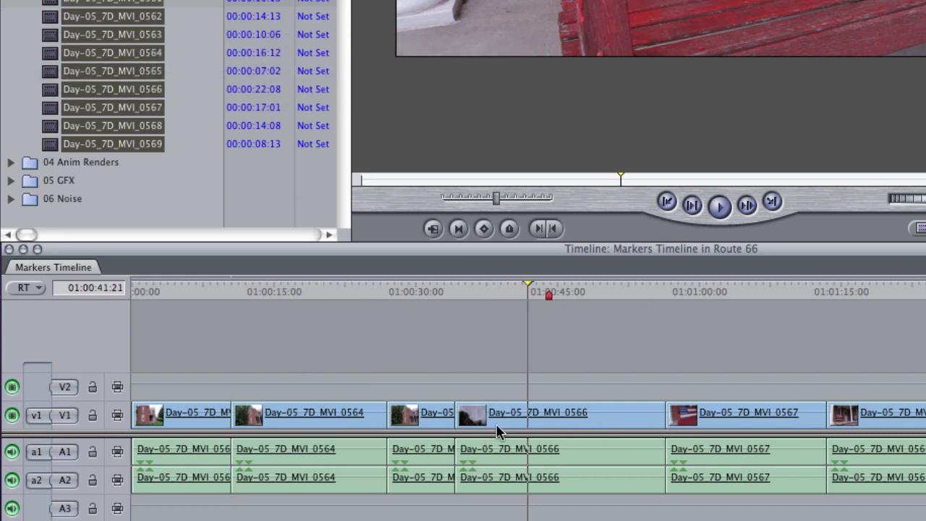
key(super+z)
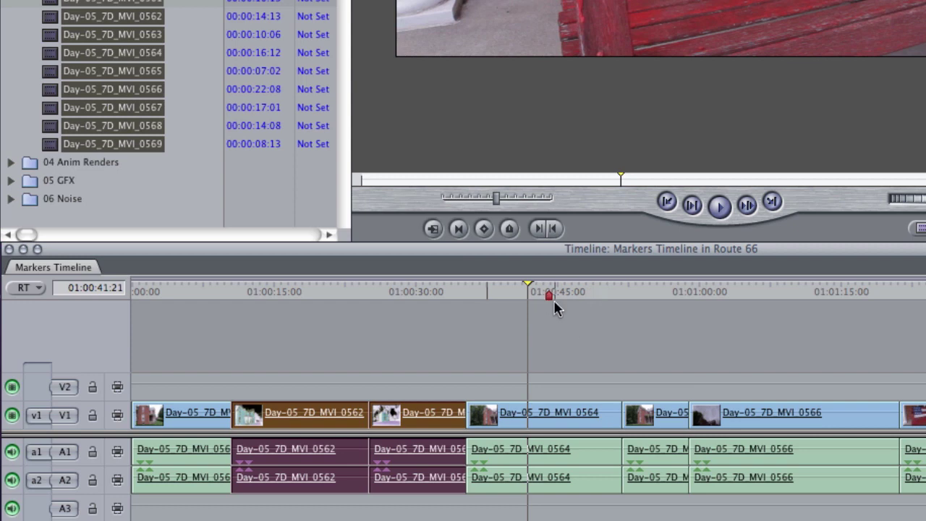
- Repeat the ripple delete of both clips from 01:00:42:00 and undo it again
click(528, 295)
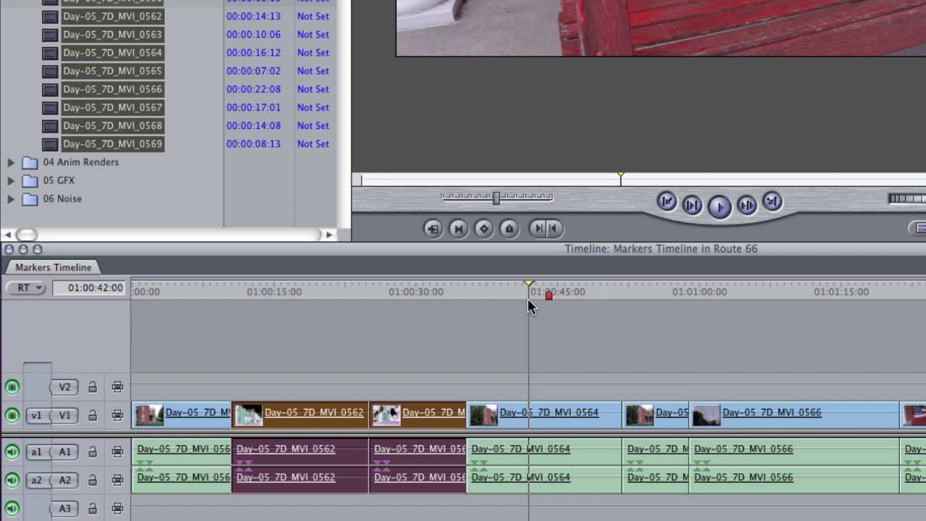
key(shift+Delete)
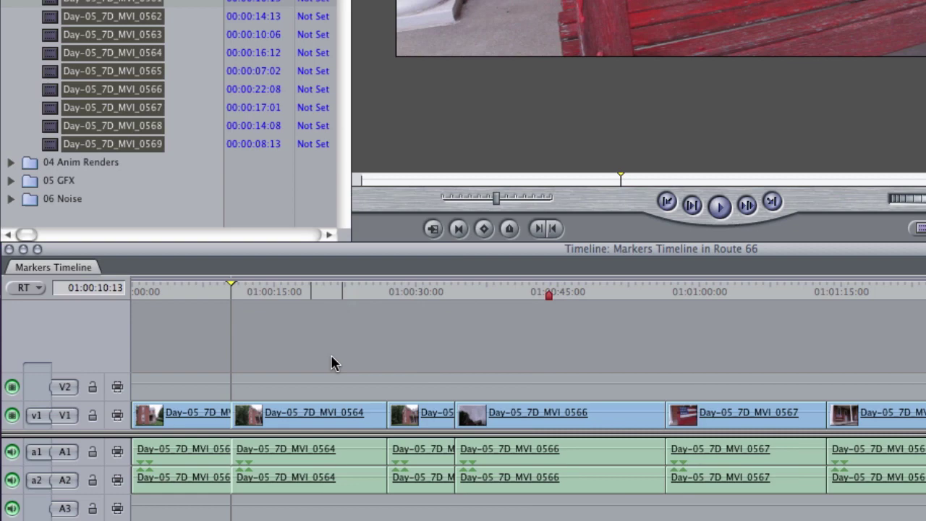
key(super+z)
click(428, 393)
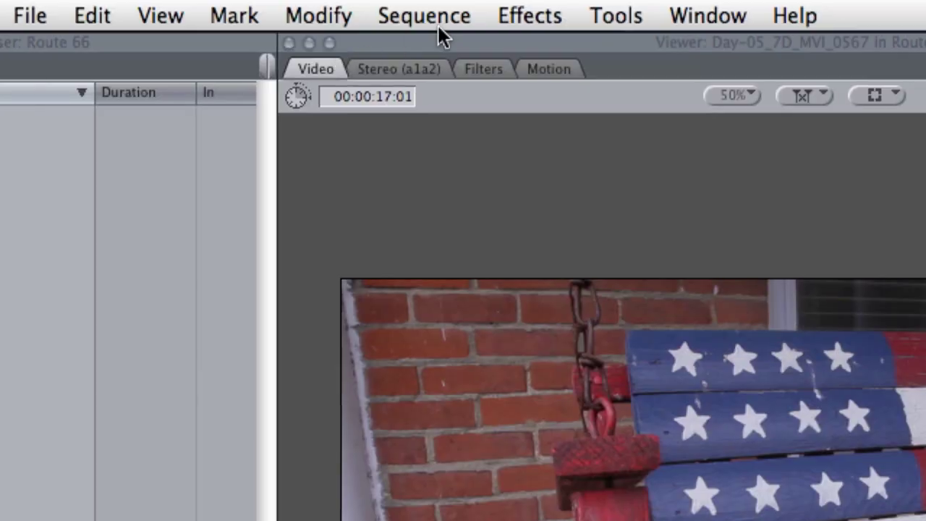
click(428, 18)
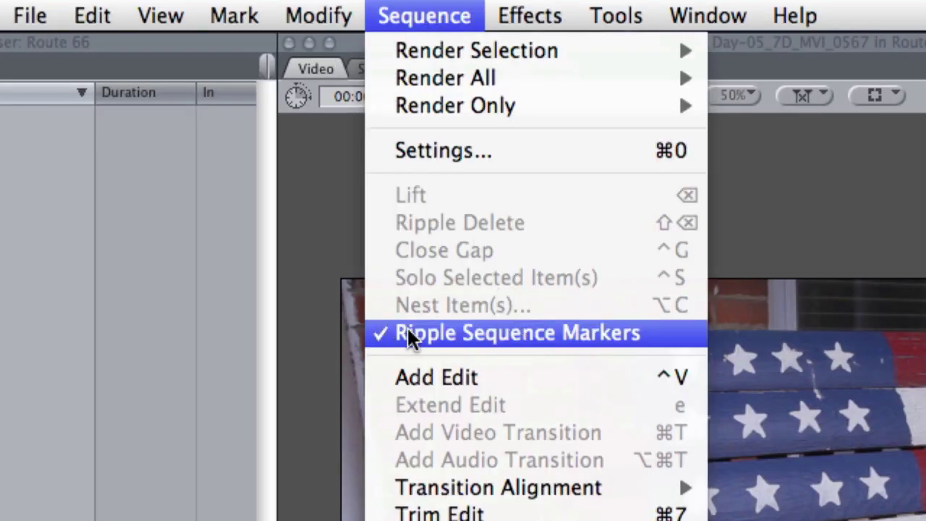
click(403, 12)
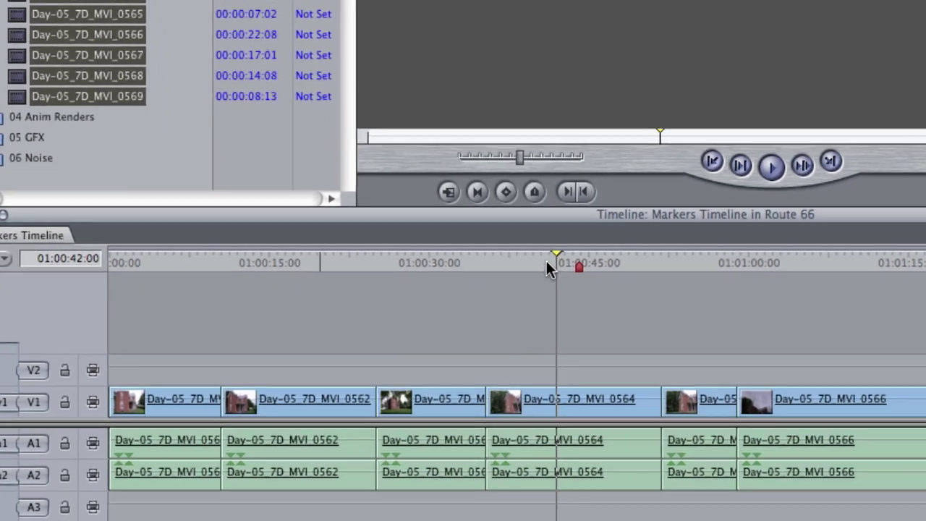
- Jump to the marker with Shift-M, then back with Option-M, landing on 01:00:44:03
mouse_move(522, 294)
mouse_down()
mouse_move(568, 298)
mouse_move(523, 296)
mouse_up()
mouse_move(613, 196)
mouse_down()
mouse_move(625, 197)
mouse_move(598, 192)
mouse_up()
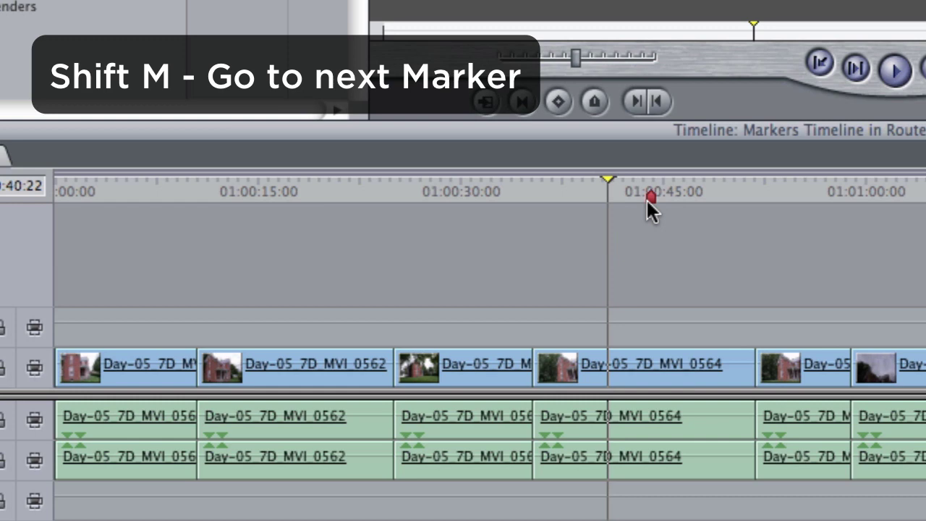
key(shift+m)
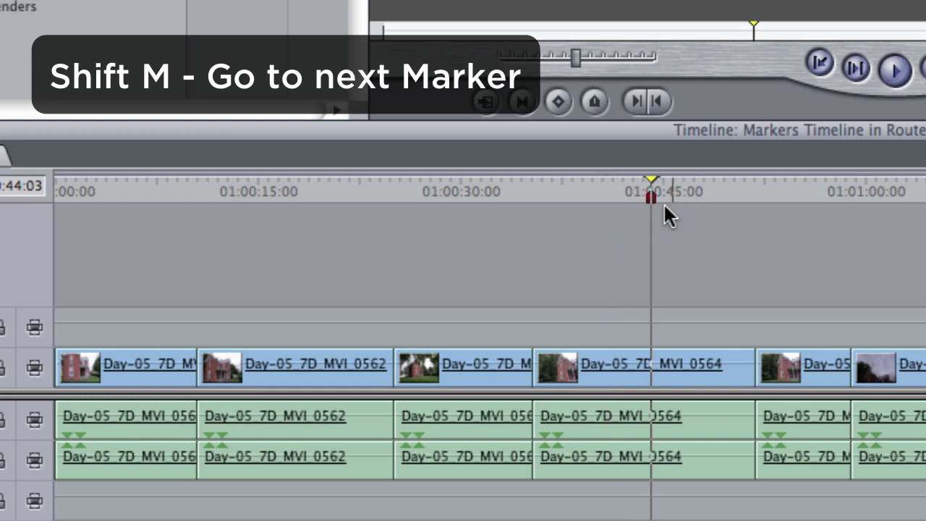
click(777, 201)
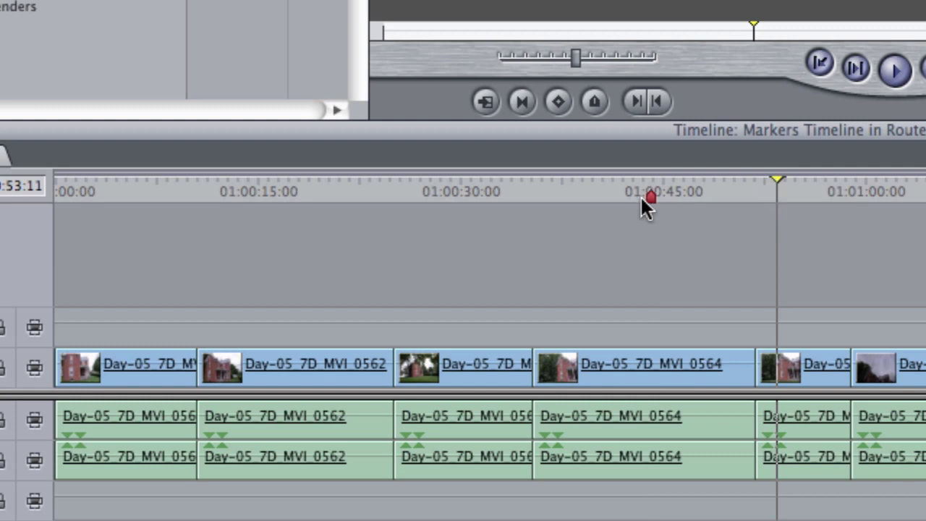
key(alt+m)
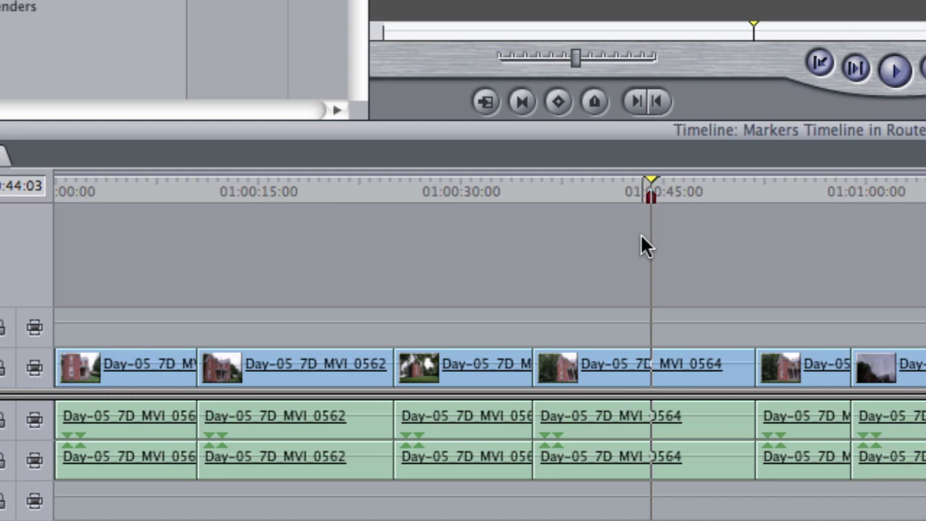
- Add a marker named 'side of house' at 01:00:05:14 and start playback from it
click(131, 192)
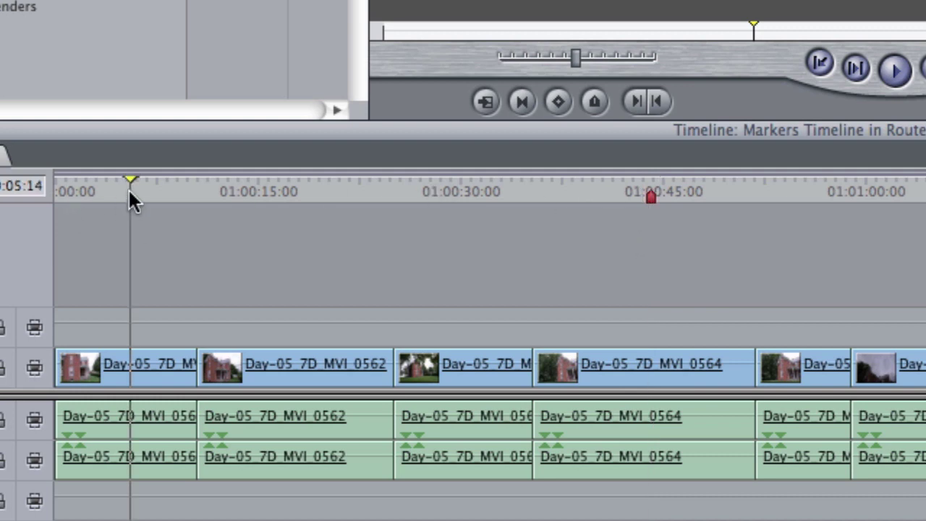
key(m)
key(m)
text(si)
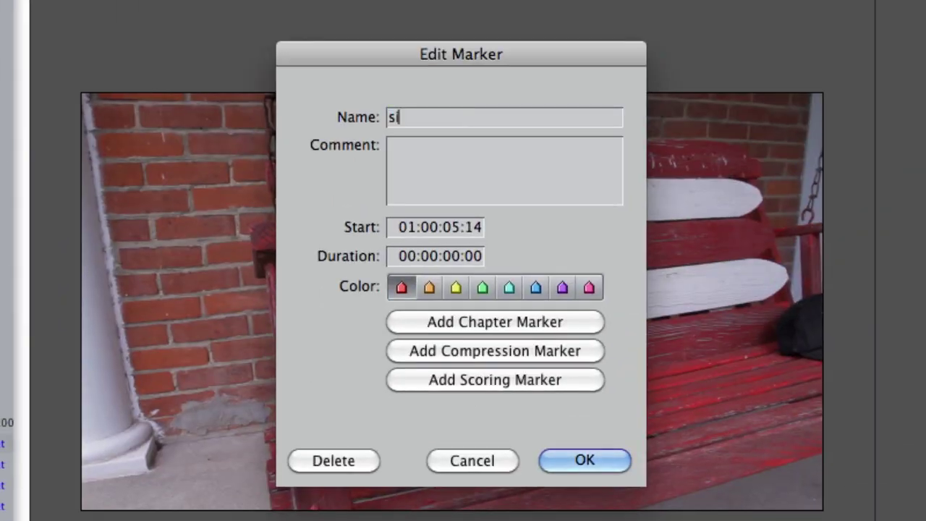
text(de of house)
key(Return)
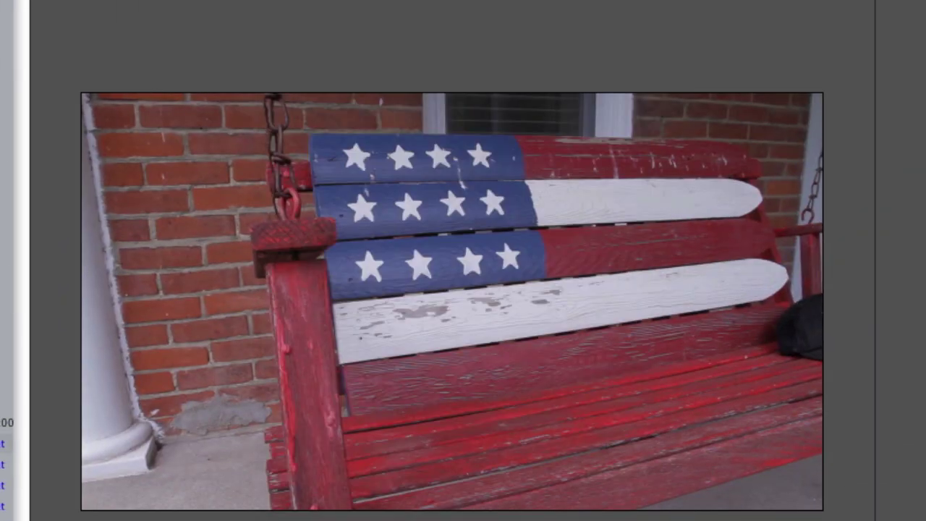
key(space)
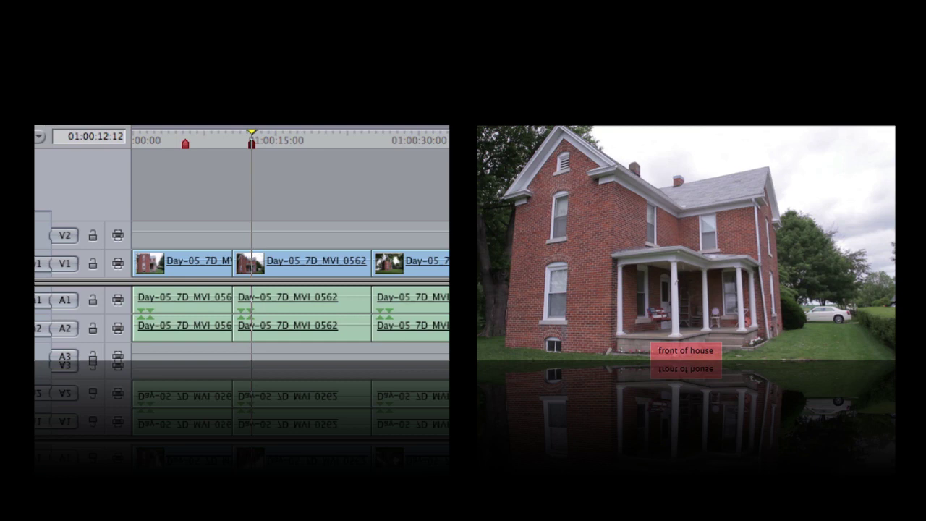
- Play from about 01:00:12, adding markers named 'Camel', 'Left of house' and 'Left of h' on the fly
key(l)
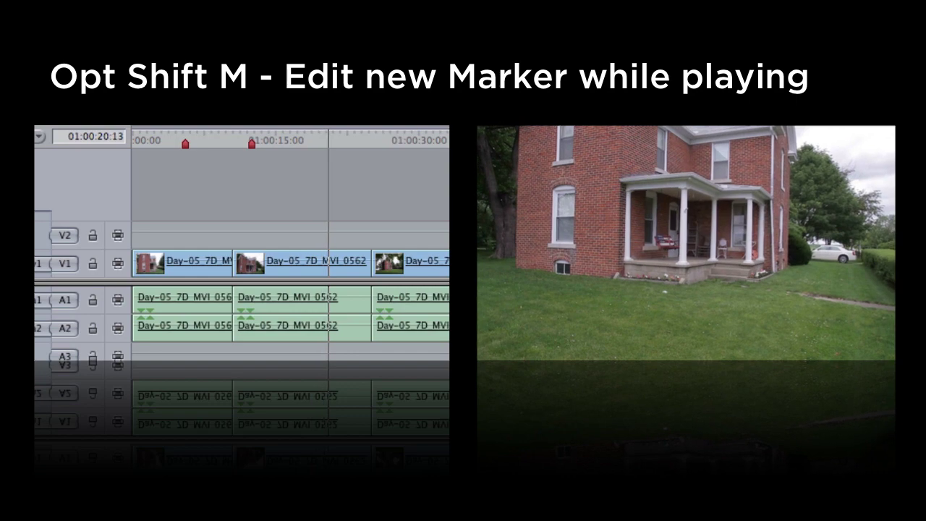
key(alt+shift+m)
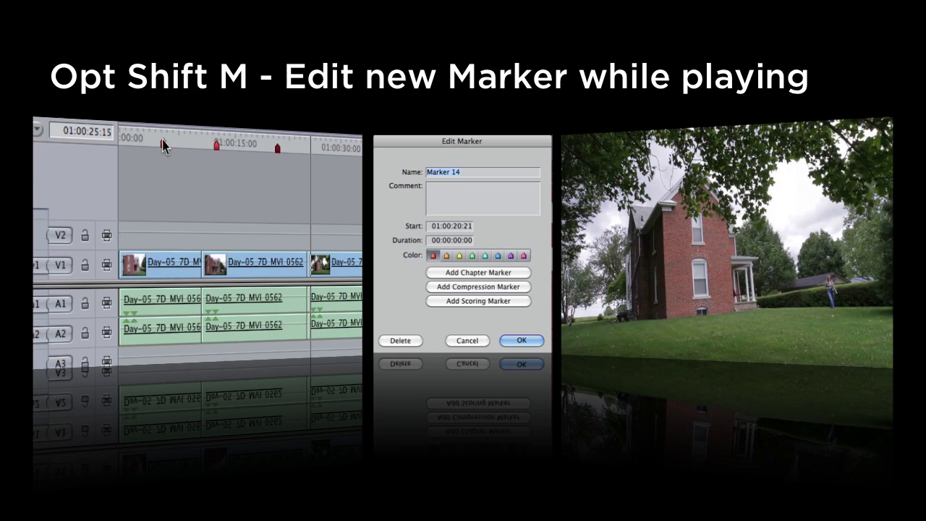
text(Camel)
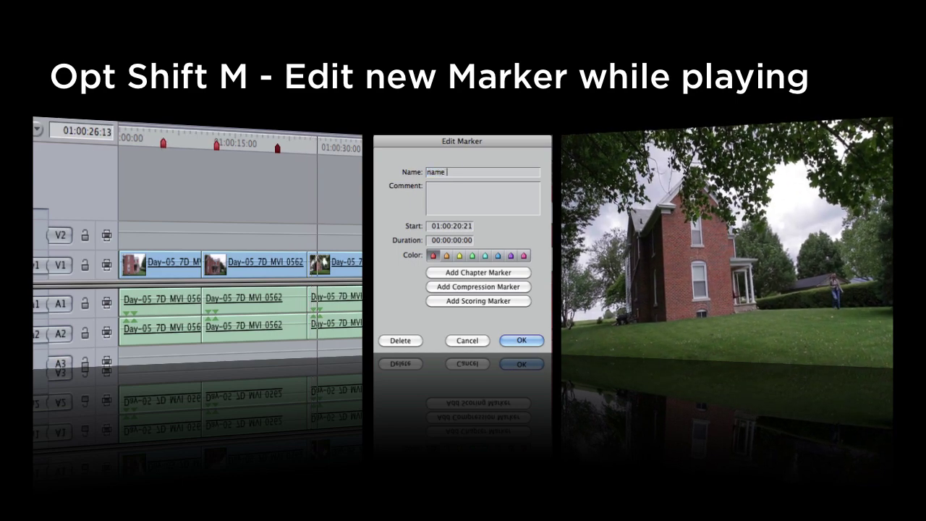
key(Return)
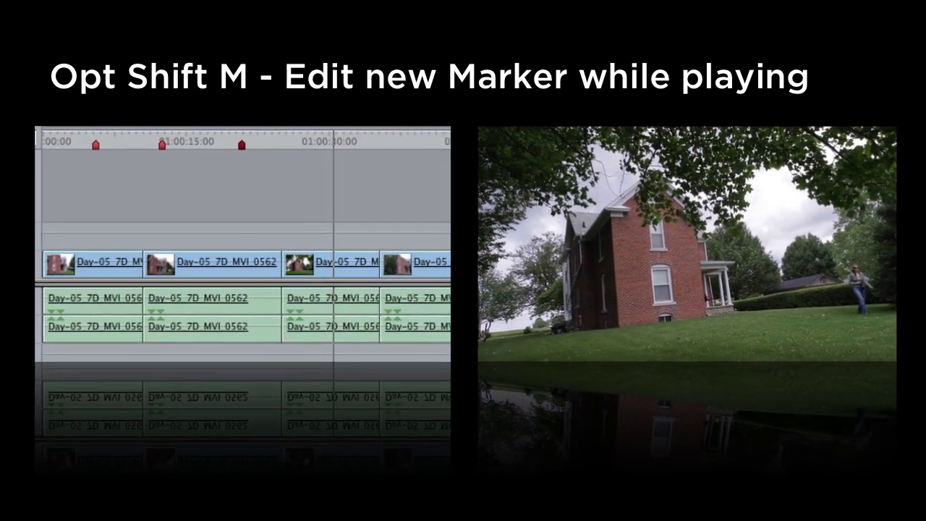
key(alt+shift+m)
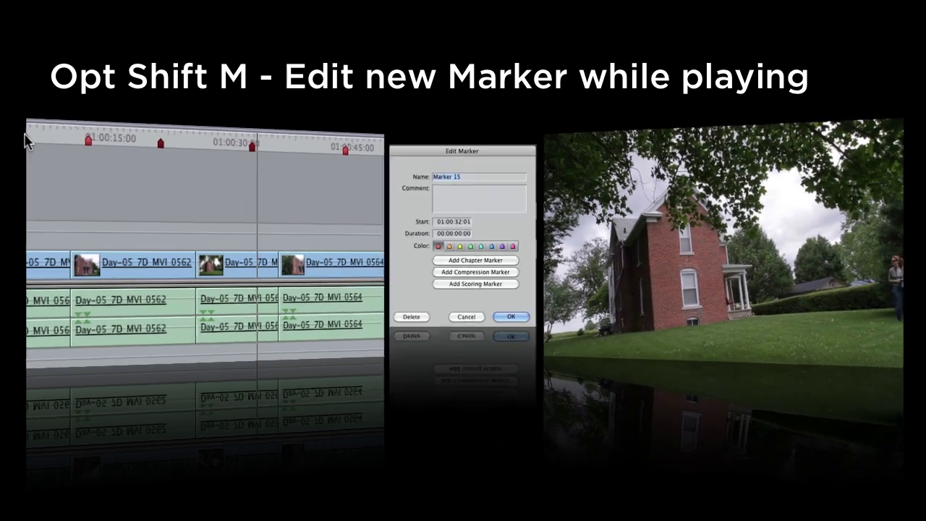
text(Left of house)
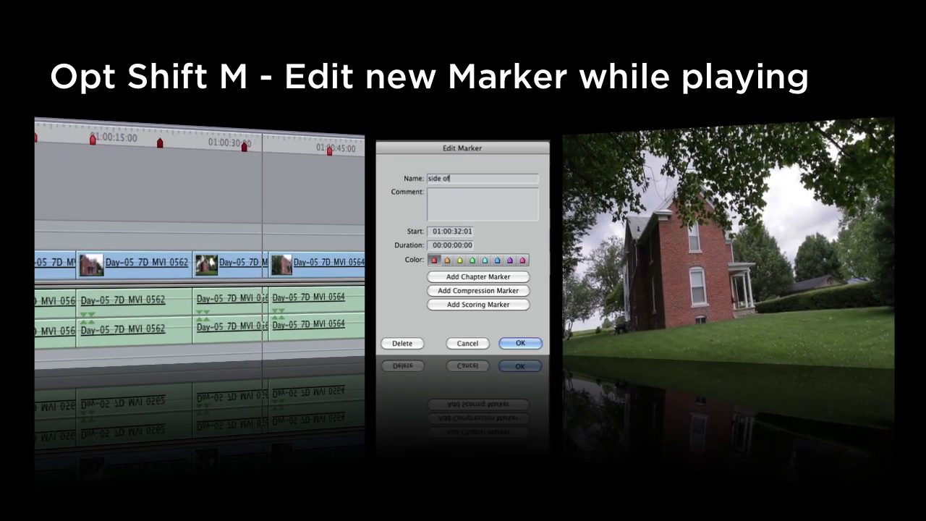
key(Return)
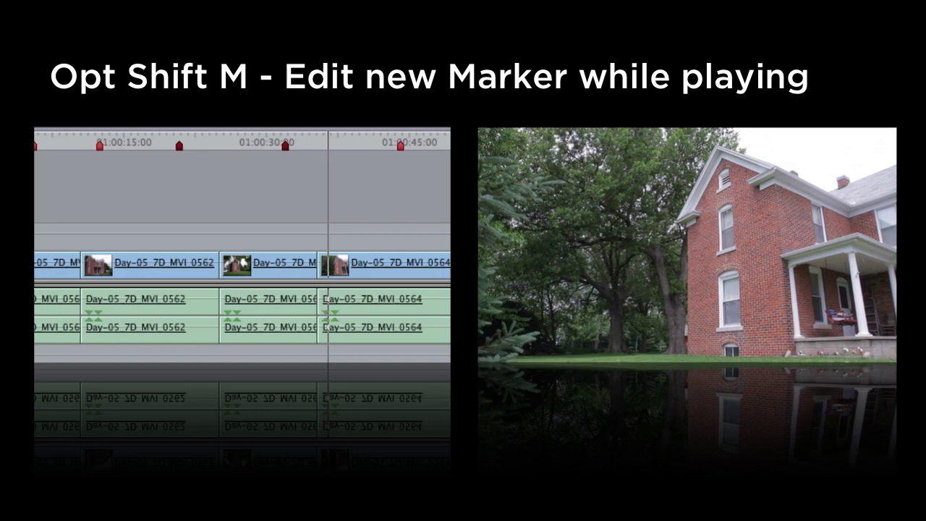
key(alt+shift+m)
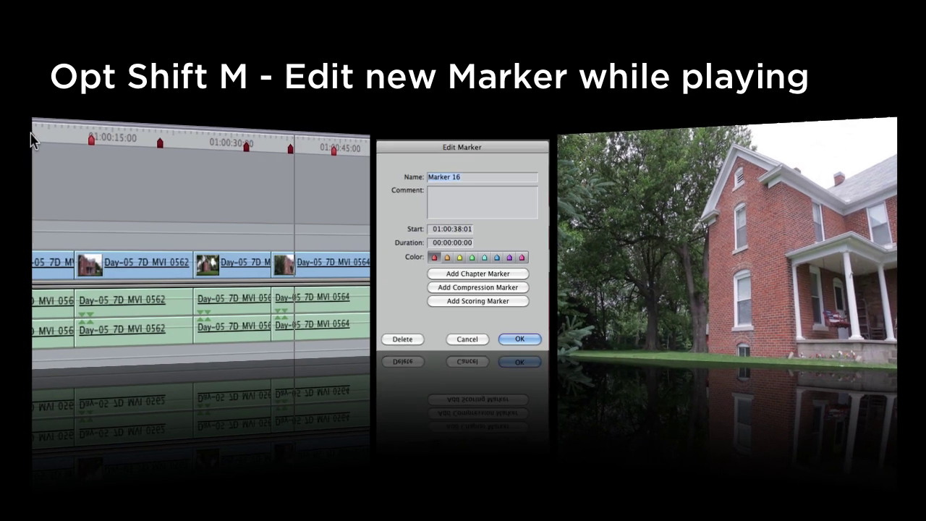
text(Left of h)
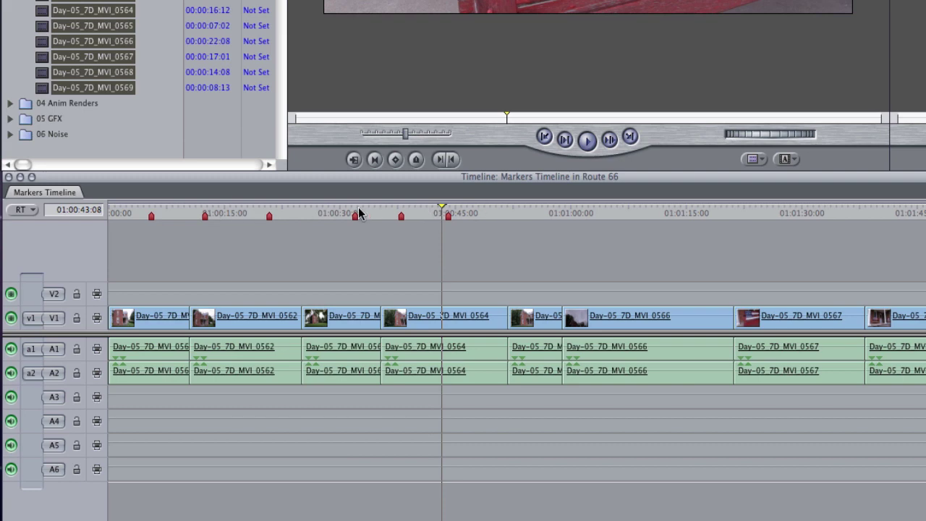
- Jump the playhead through the ruler's marker list to 'pan of front', then to 'side of house'
right_click(477, 210)
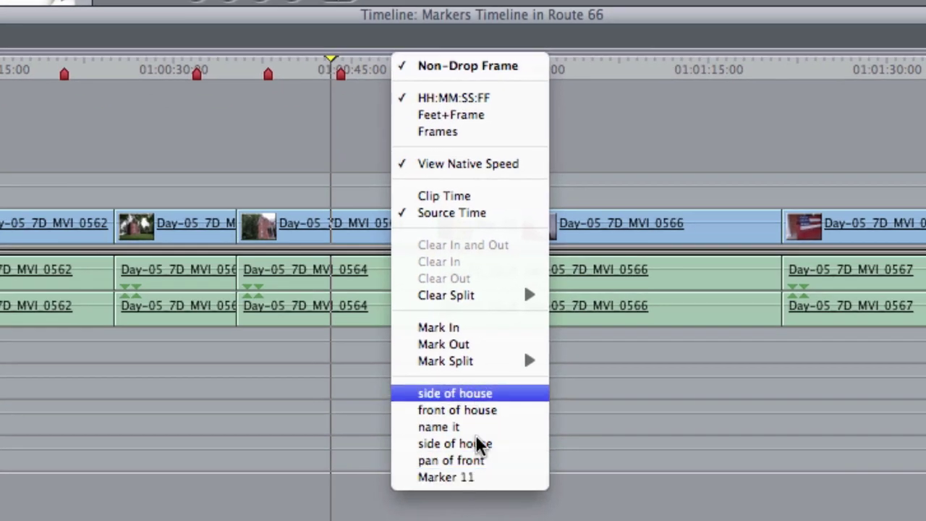
click(482, 460)
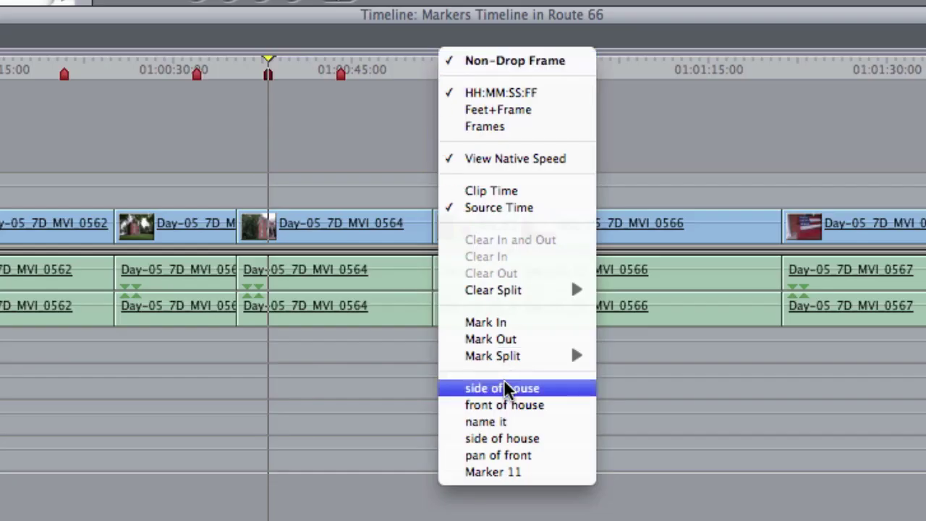
click(508, 383)
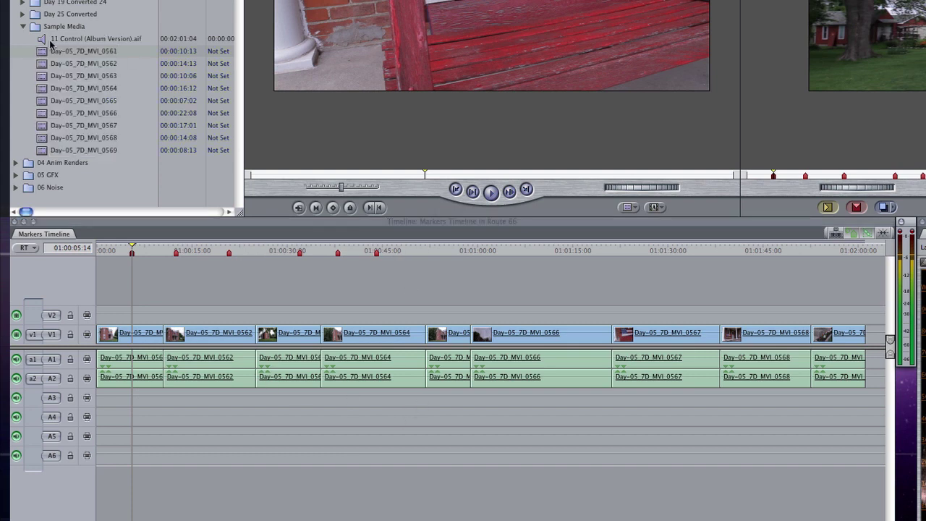
- Place '11 Control (Album Version).aif' on A3/A4, then play from about 01:01:03 and 01:00:28
drag(46, 40, 124, 405)
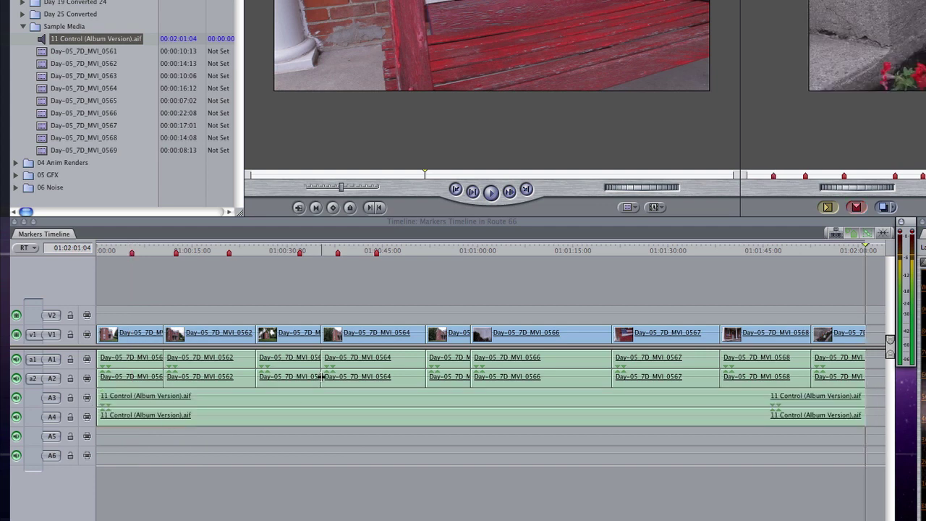
click(450, 285)
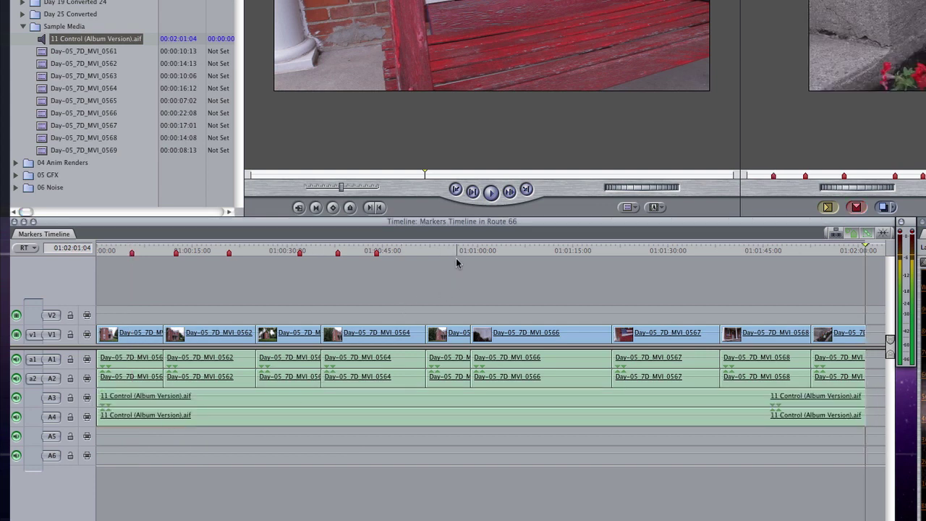
click(498, 252)
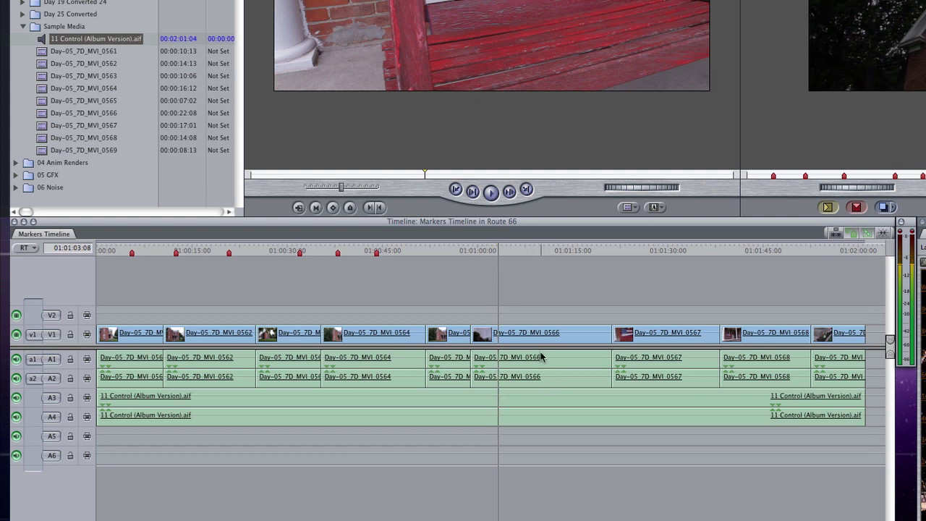
key(space)
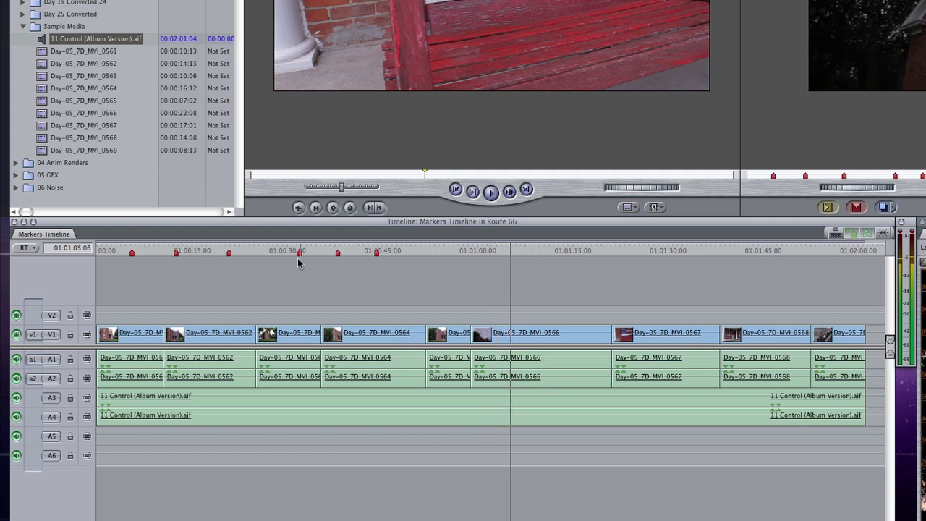
click(276, 253)
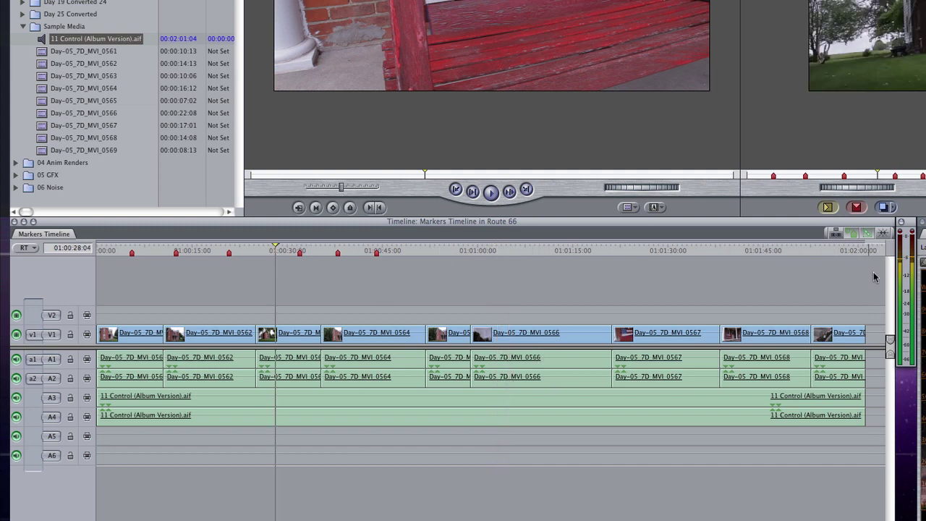
key(space)
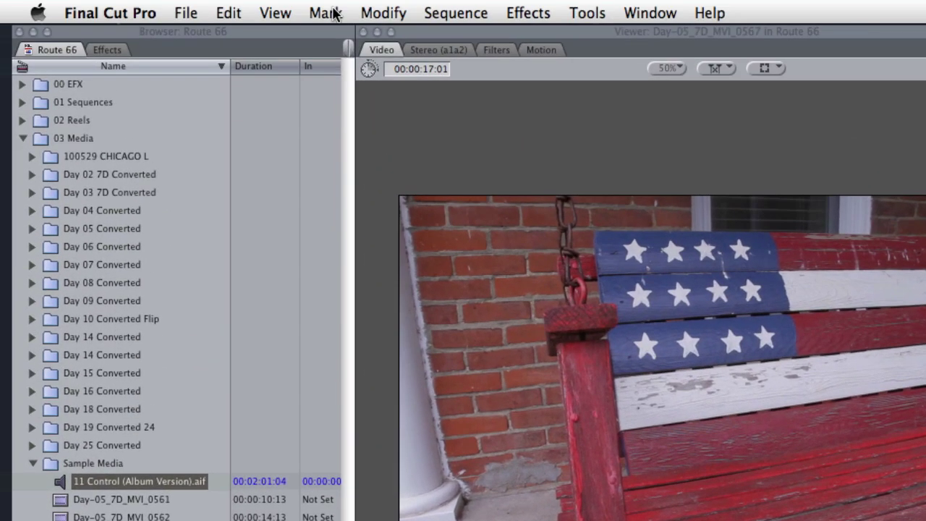
- Mark the music's audio peaks with Mark > Audio Peaks > Mark
click(329, 13)
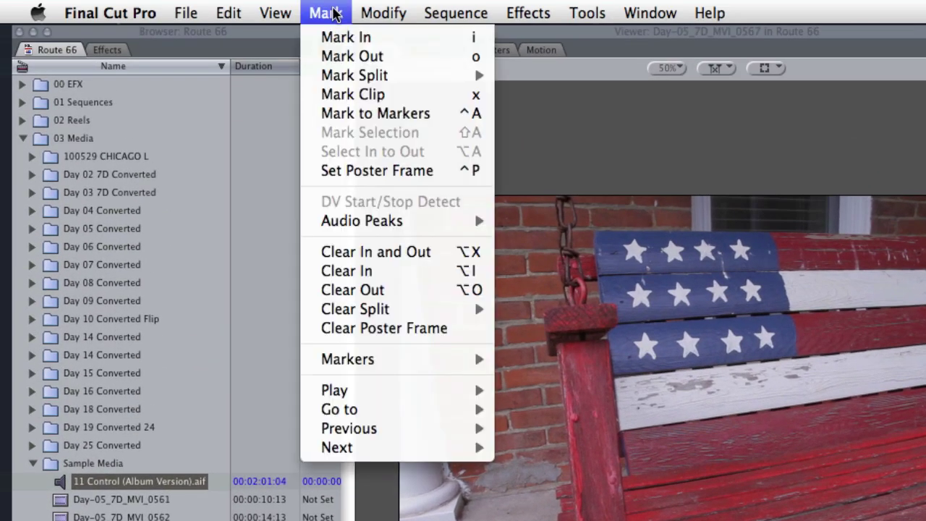
mouse_move(479, 221)
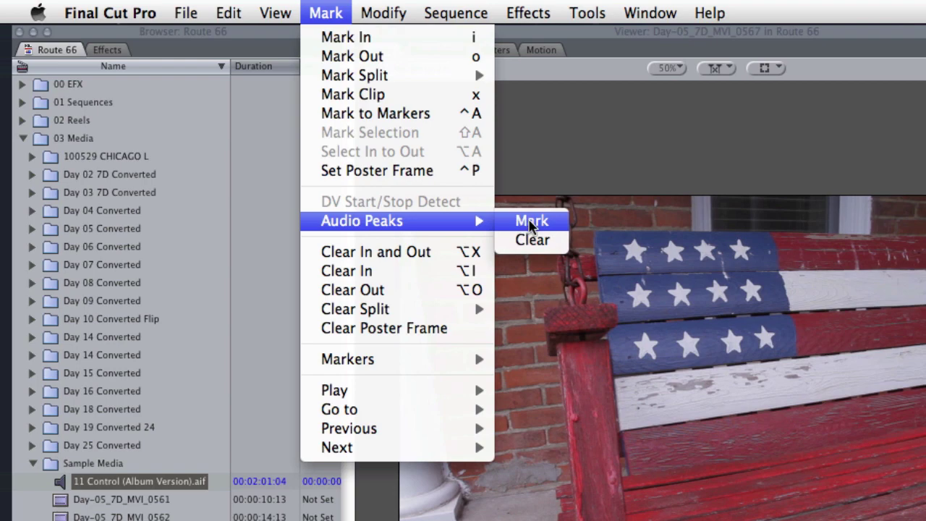
click(530, 223)
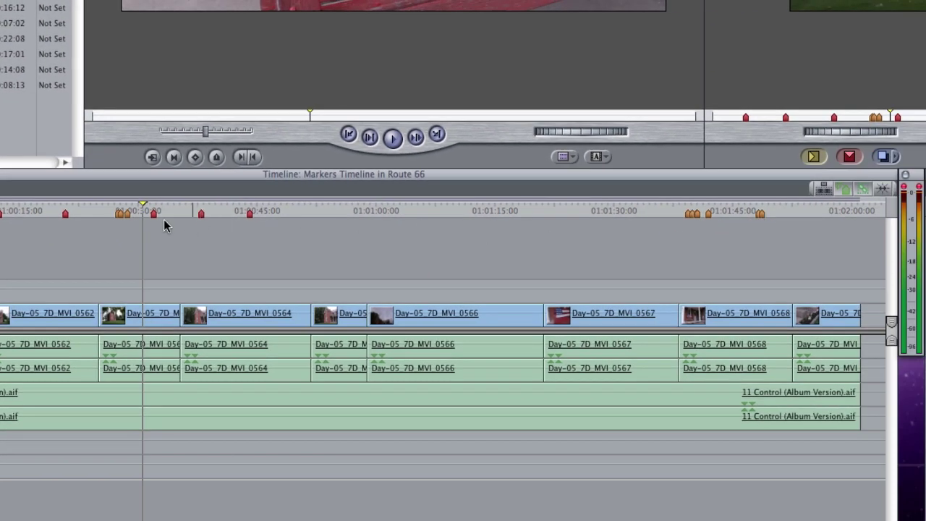
- Play from near the sequence start to review the peak markers around 01:00:30
click(110, 229)
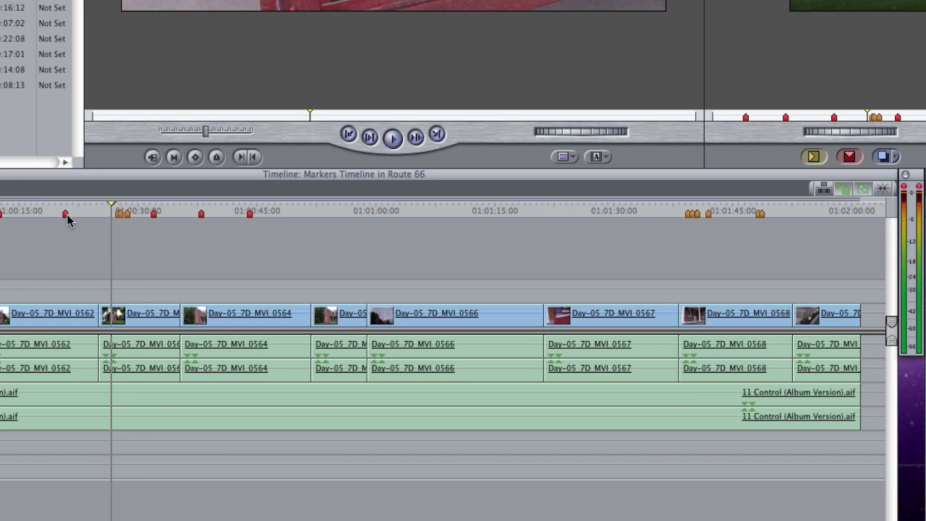
click(34, 217)
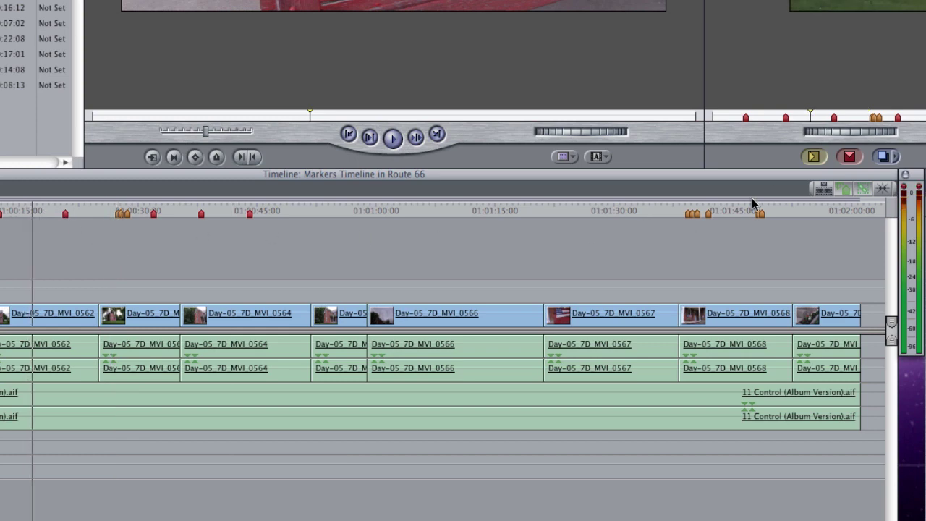
key(space)
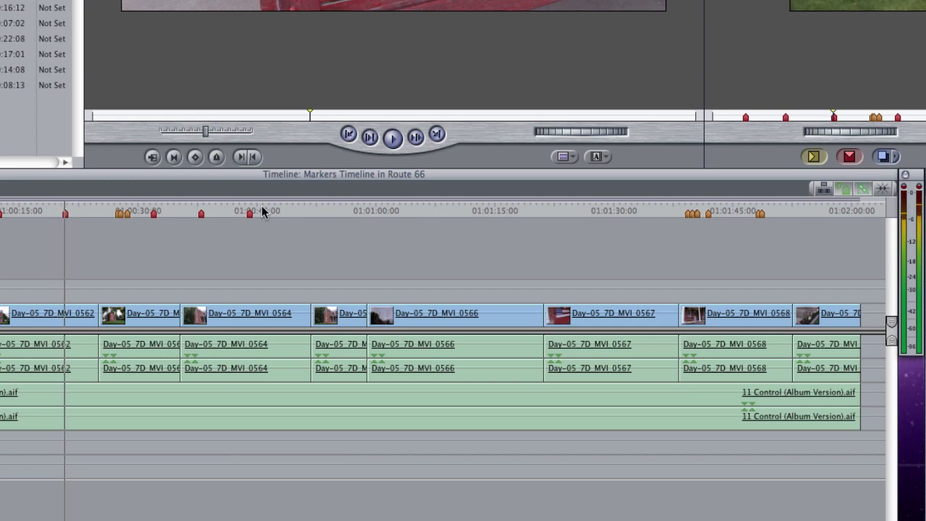
click(114, 215)
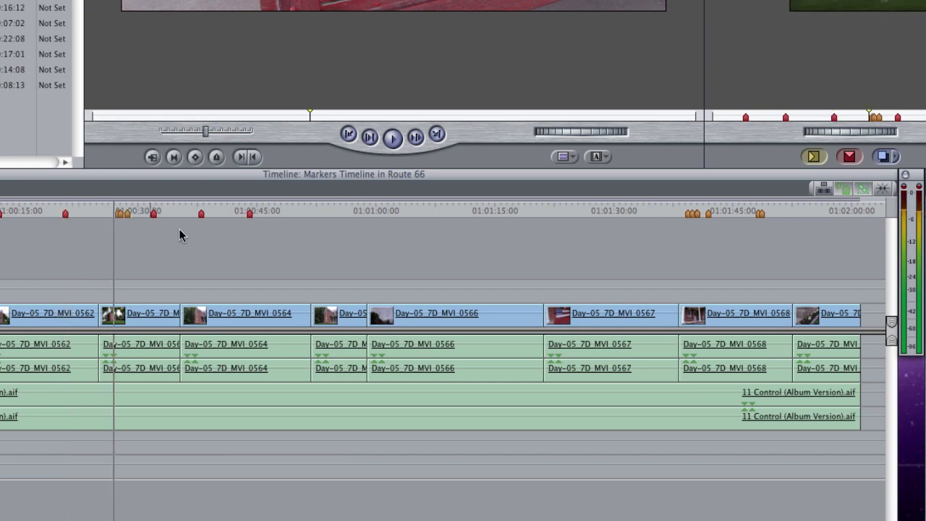
key(space)
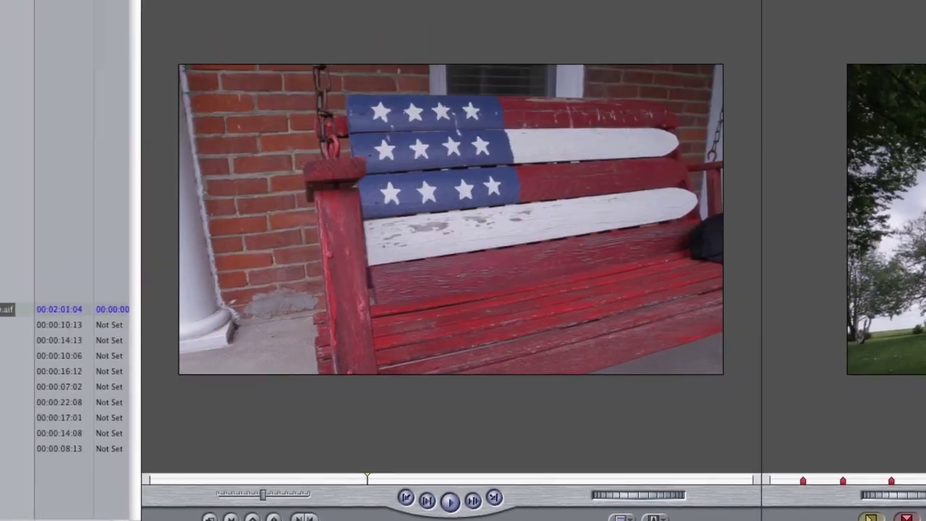
- Mark the audio peaks once more, then clear all audio peak markers from the ruler
click(132, 11)
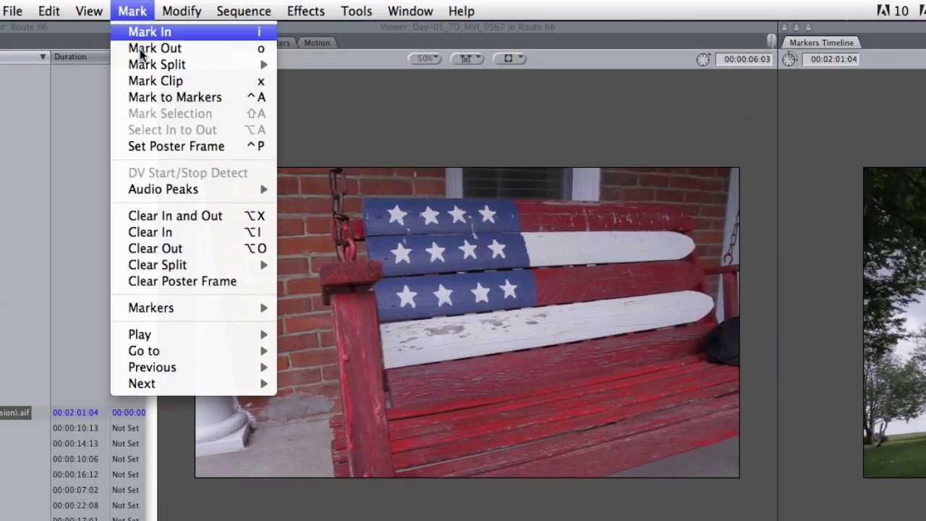
mouse_move(166, 190)
click(289, 188)
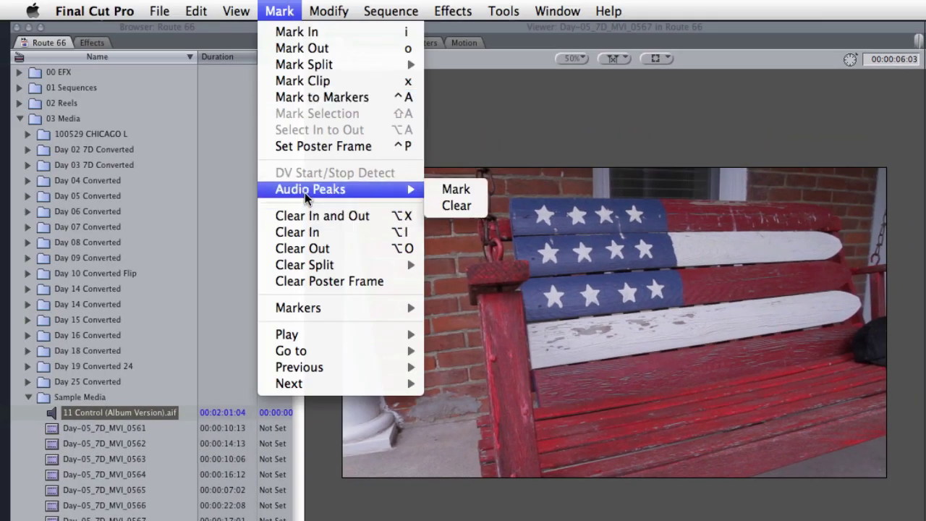
click(483, 204)
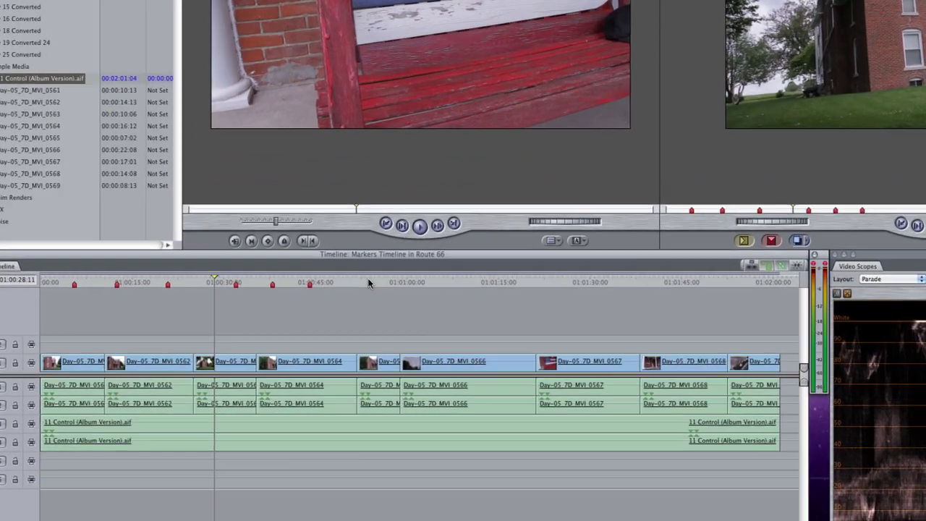
- Move the playhead to the 'name it' marker at about 01:00:32 via the ruler's marker list
right_click(308, 391)
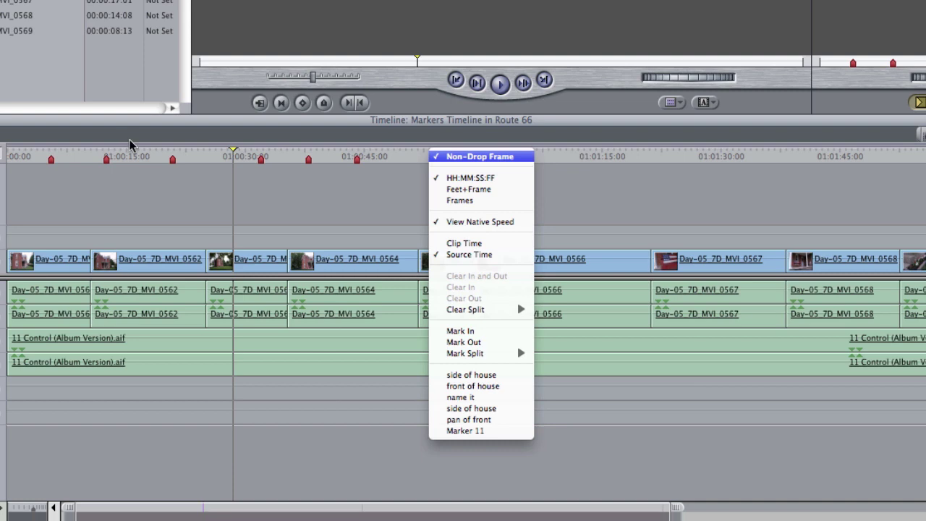
click(474, 408)
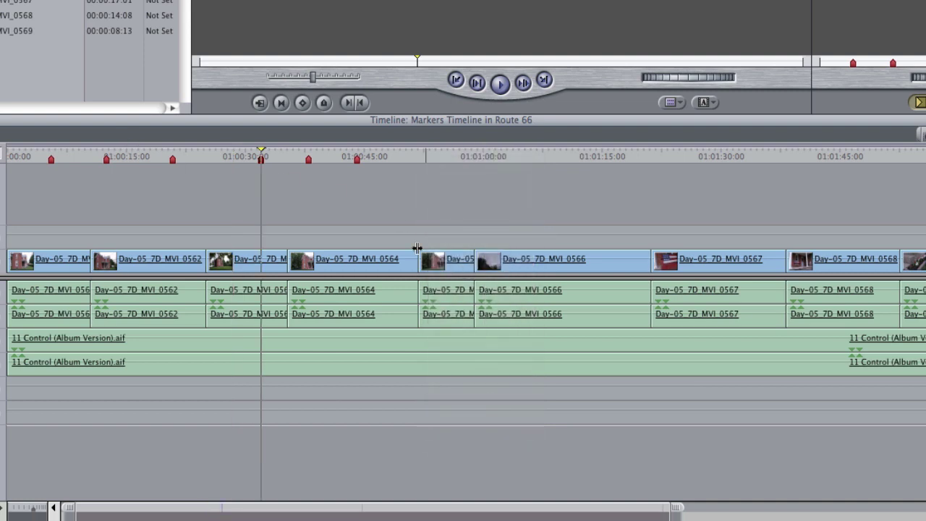